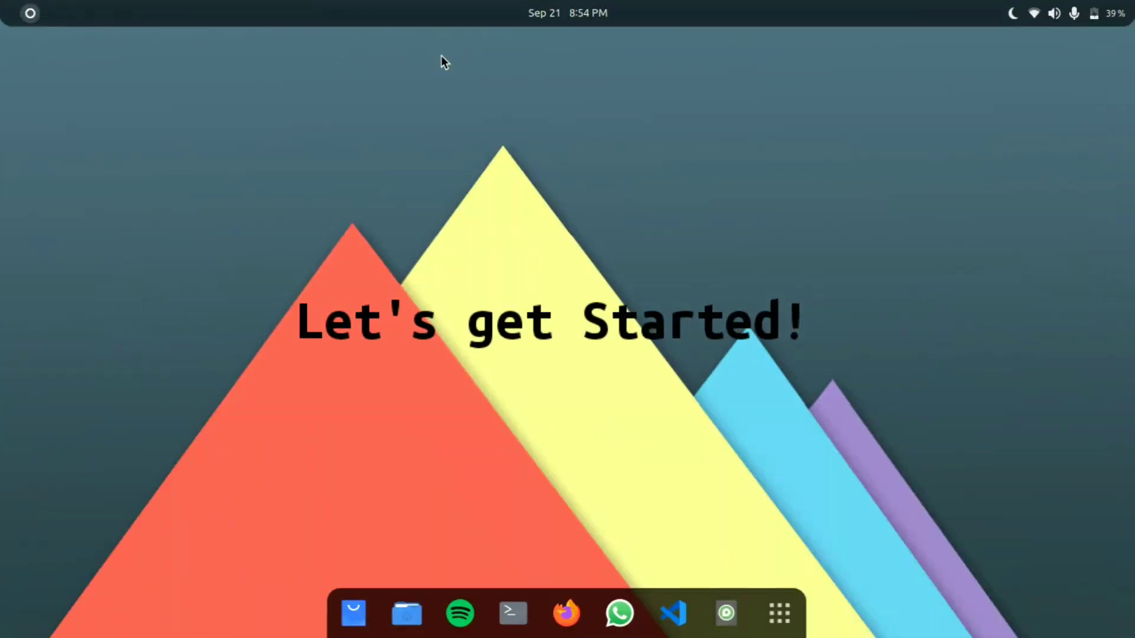
- Search the application launcher for "exten" and open the Extensions app
key("ctrl+space")
type("e")
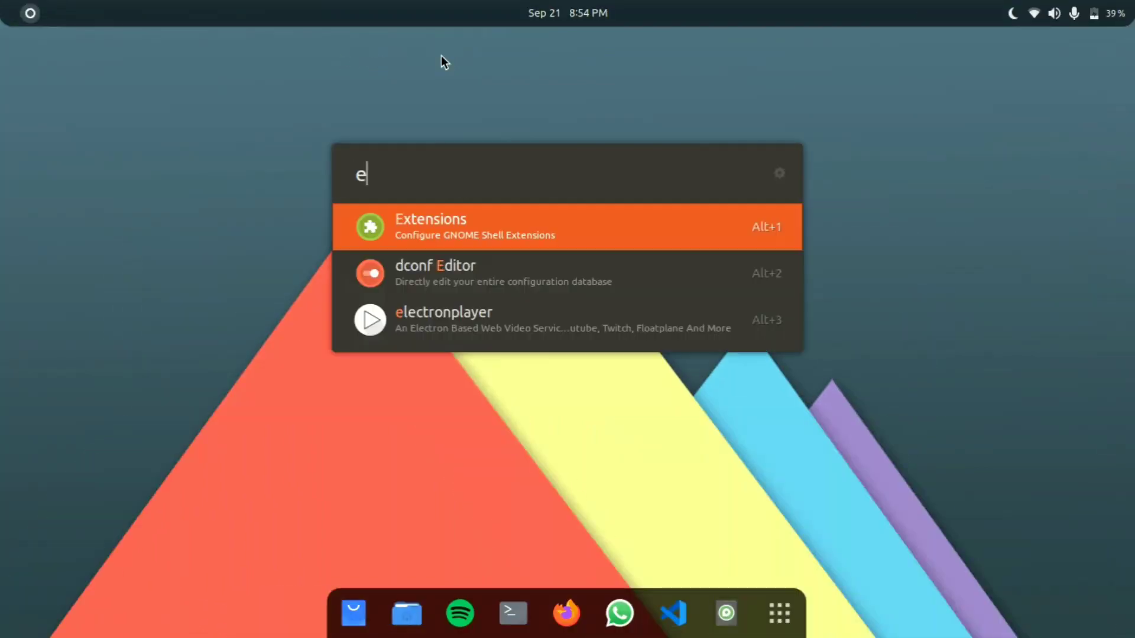
type("xten")
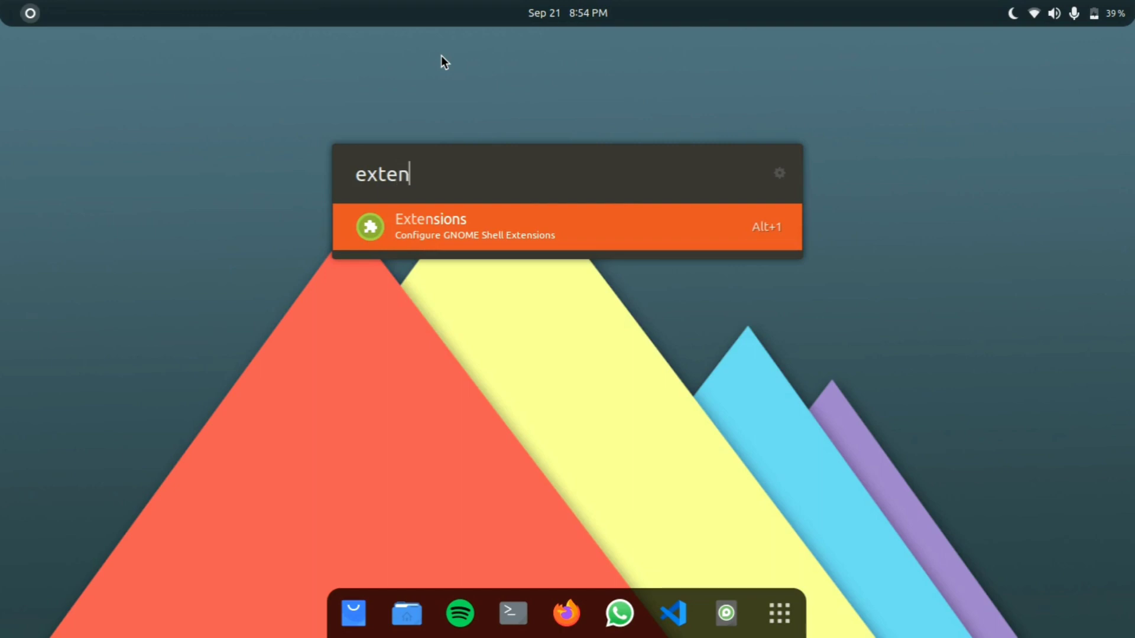
key("Return")
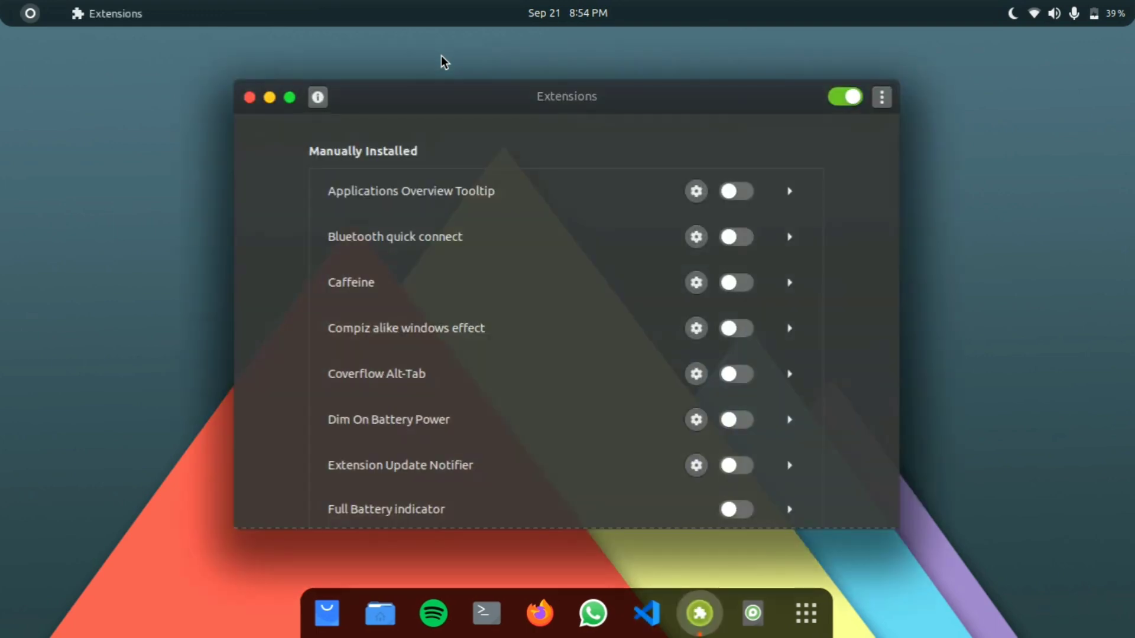
- Look through the manually installed extensions, then enable Caffeine and activate its keep-awake mode
scroll(475, 334, "down", 8)
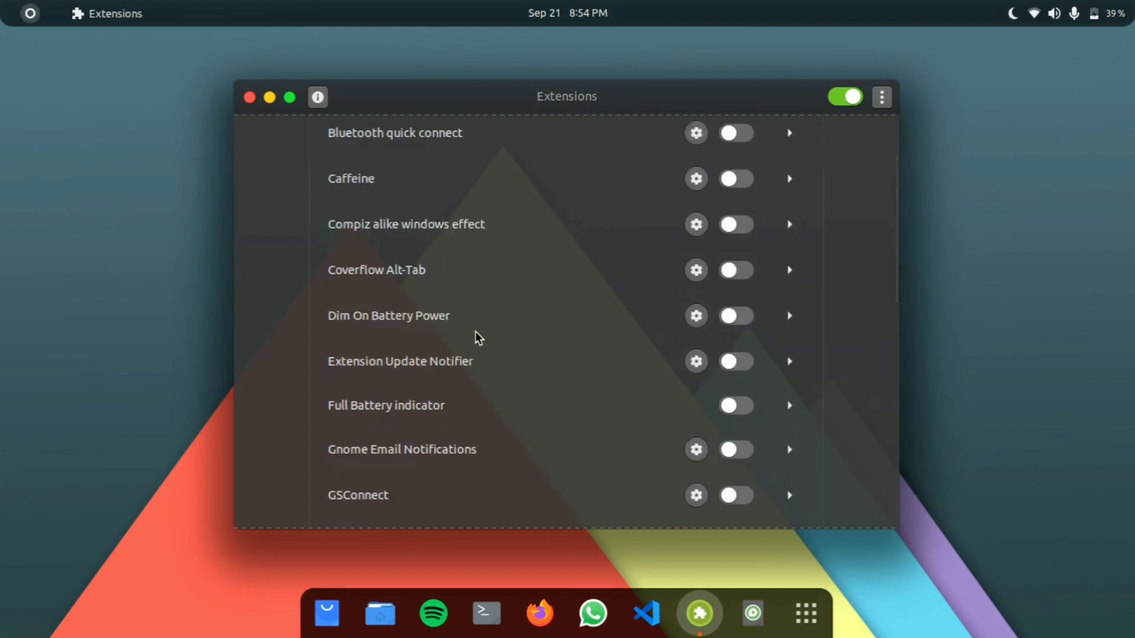
scroll(475, 332, "down", 5)
scroll(479, 332, "up", 5)
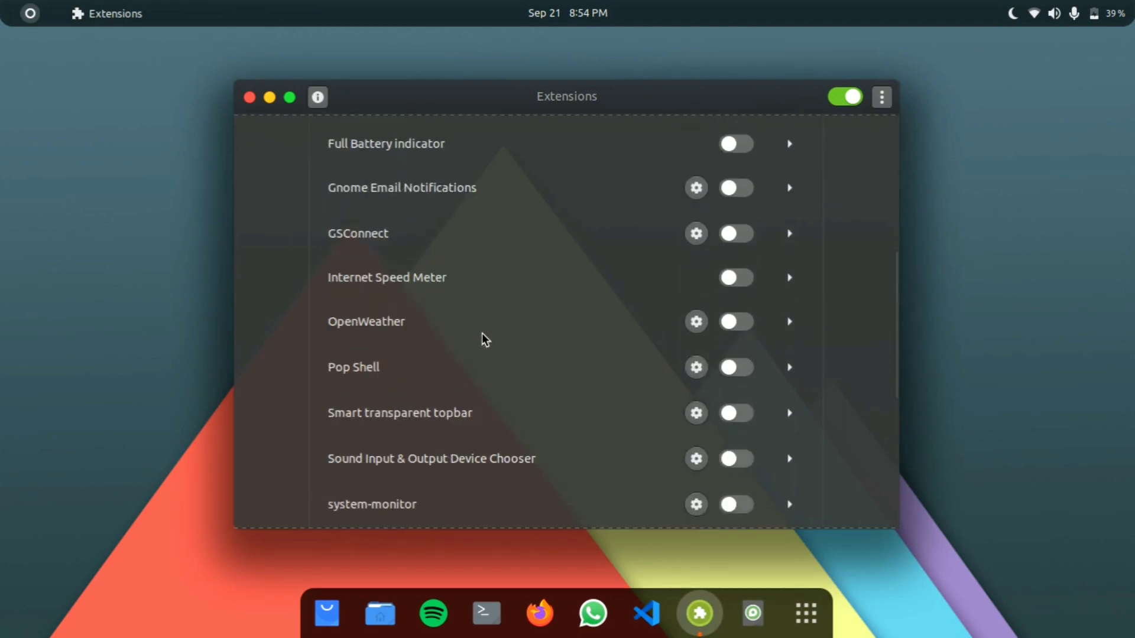
scroll(481, 333, "up", 3)
scroll(483, 335, "up", 5)
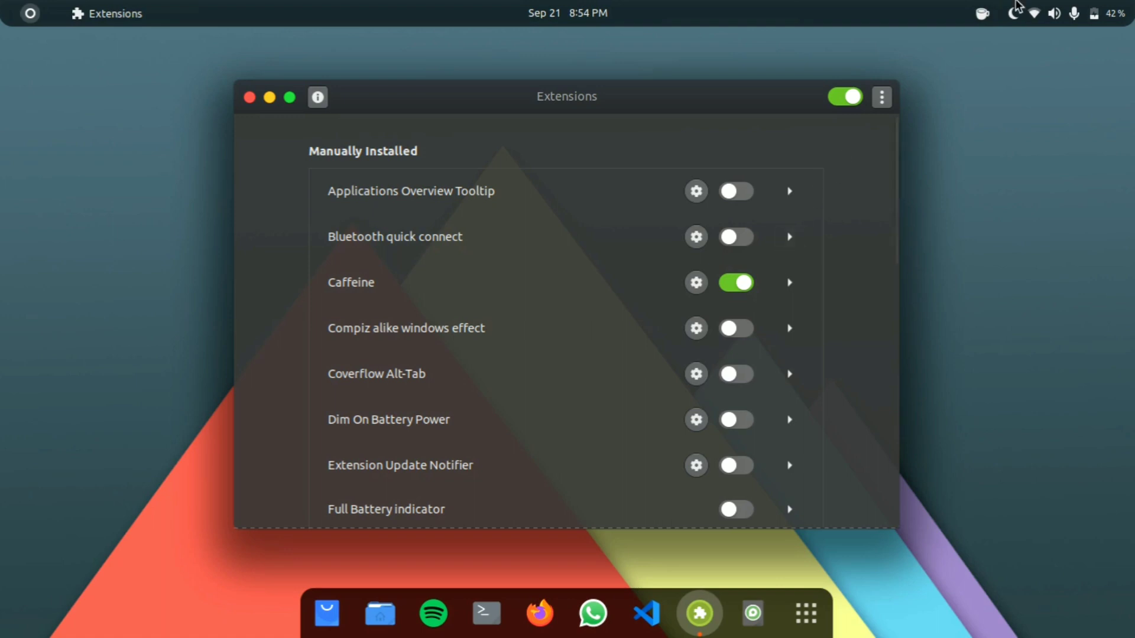
left_click(984, 13)
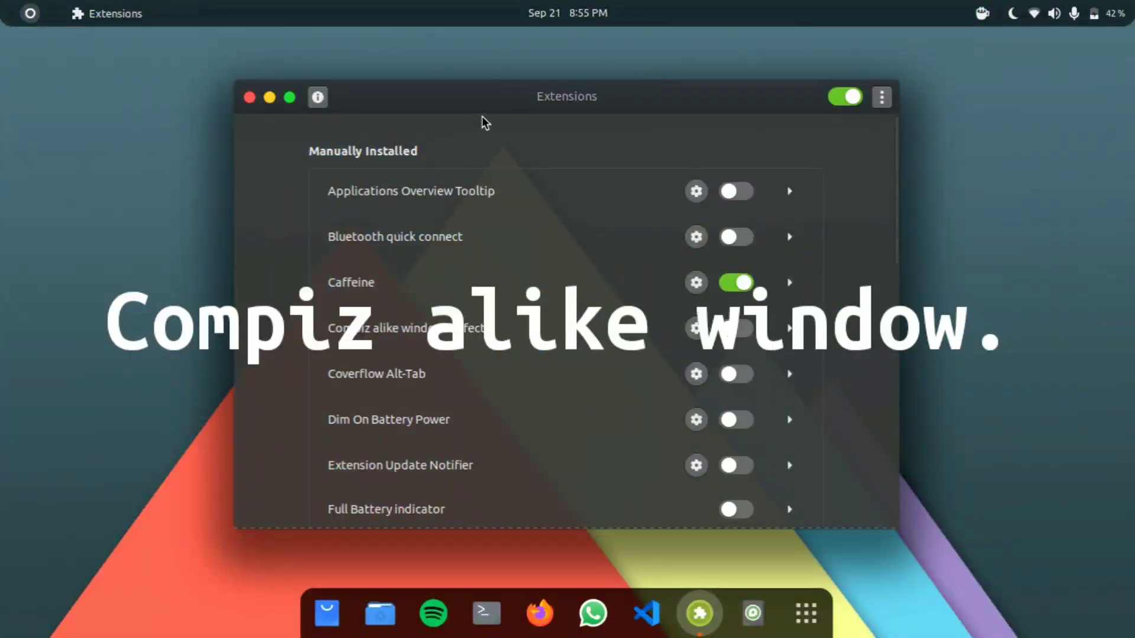
- Enable the Compiz alike windows effect extension and move the Extensions window to try the effect
left_click_drag(487, 112, 486, 86)
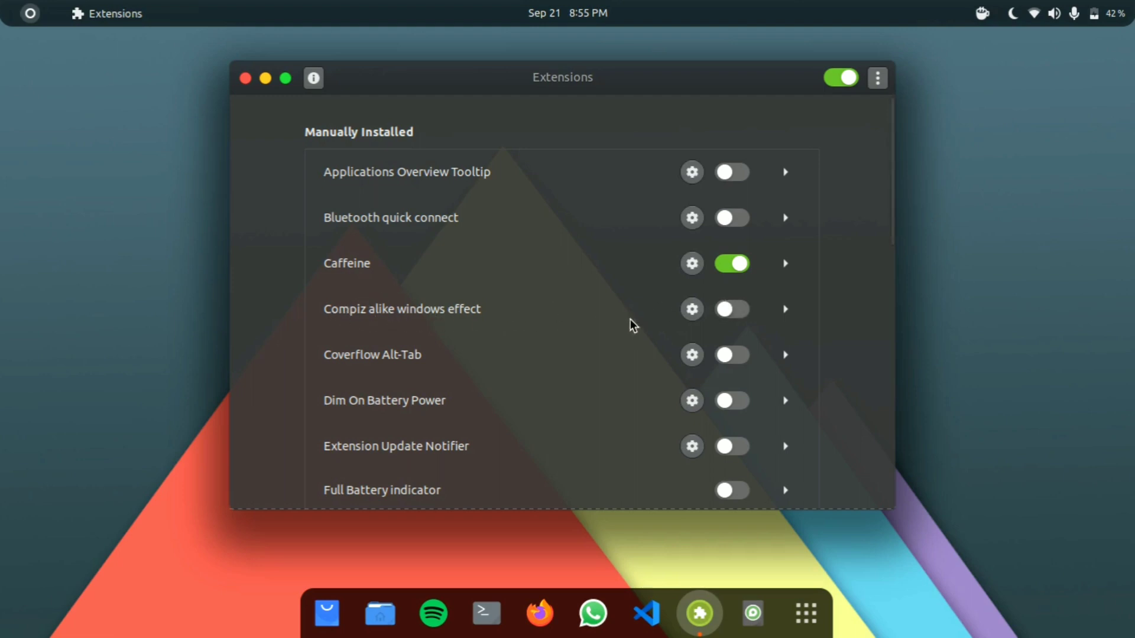
left_click(737, 315)
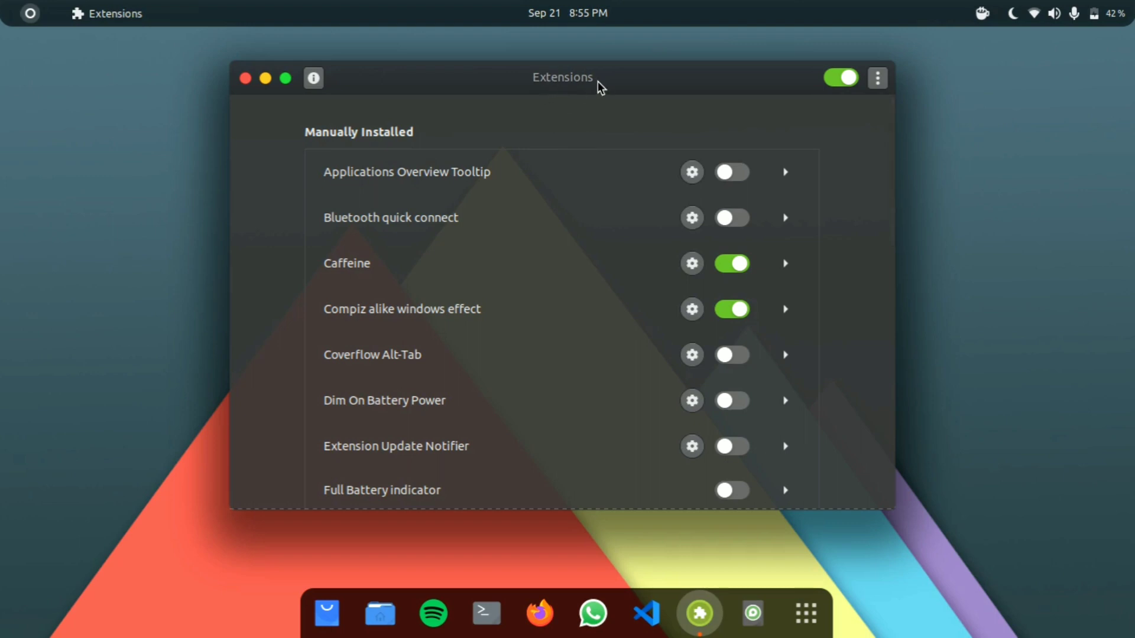
left_click_drag(599, 84, 562, 90)
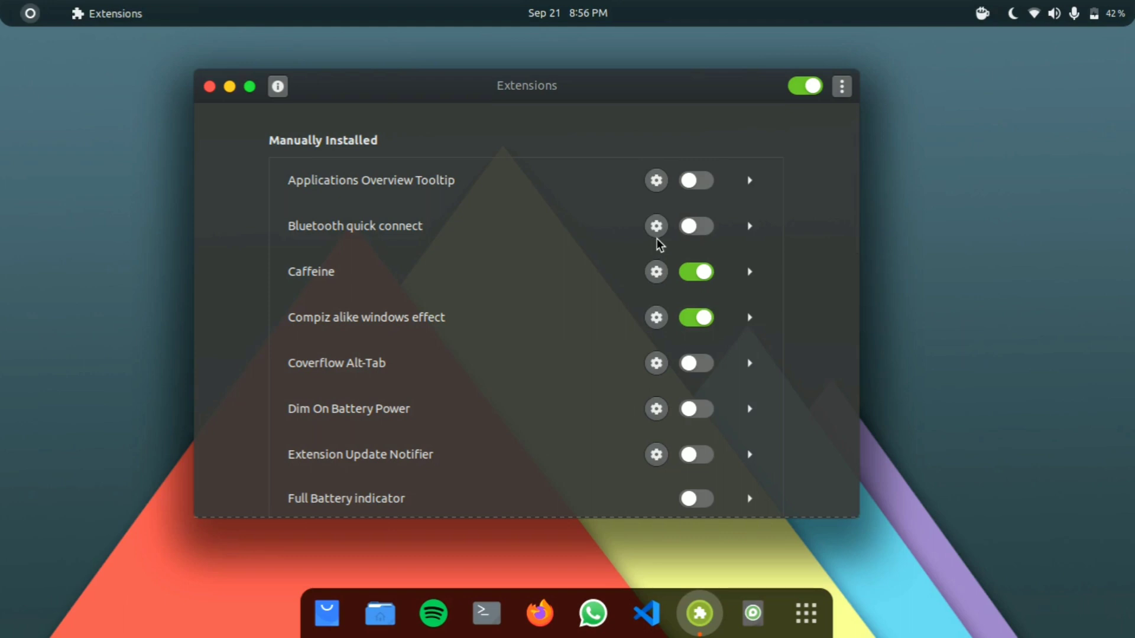
- Open the Home folder in the file manager and minimize its window
key("alt+Tab")
key("super+e")
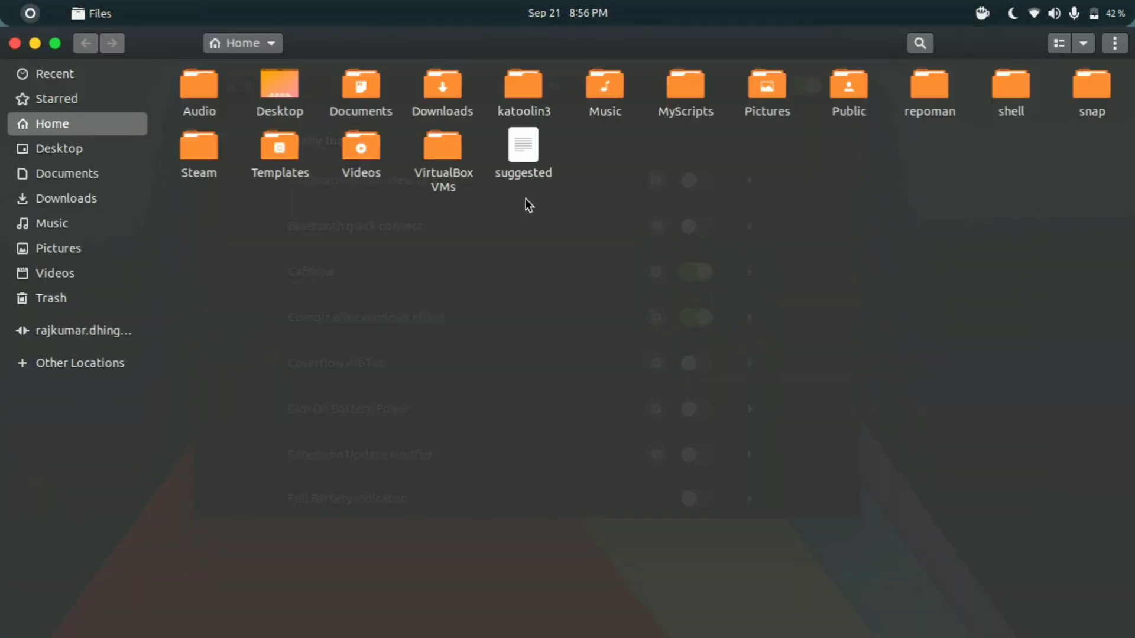
left_click(35, 45)
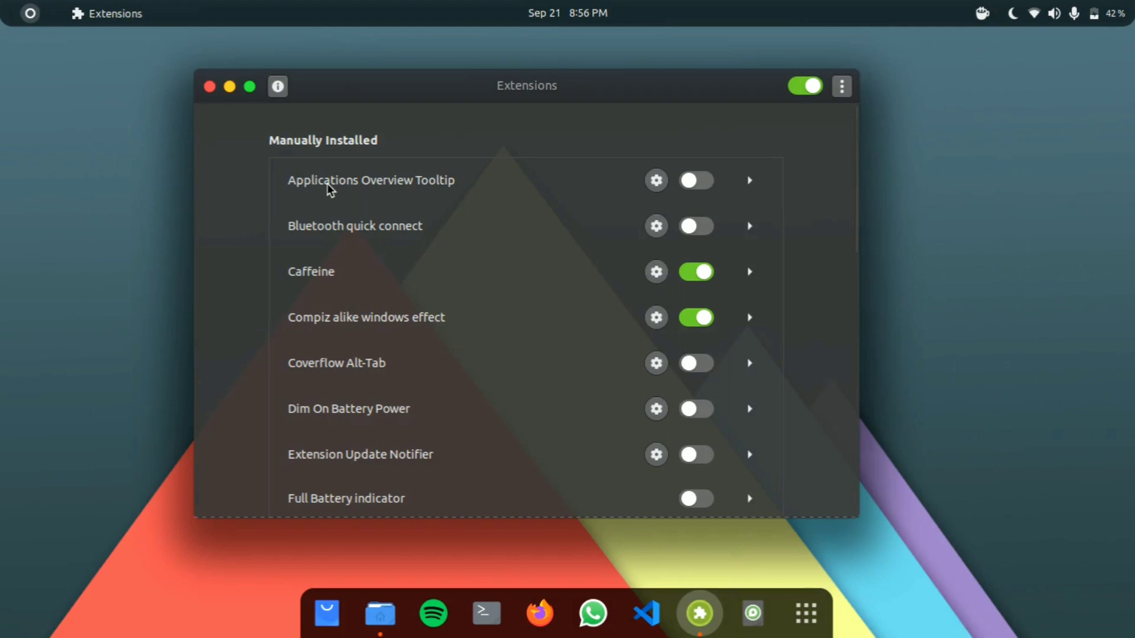
- Cycle repeatedly between the Extensions and Home windows with the default window switcher, ending with the file manager minimized
key("alt+Tab")
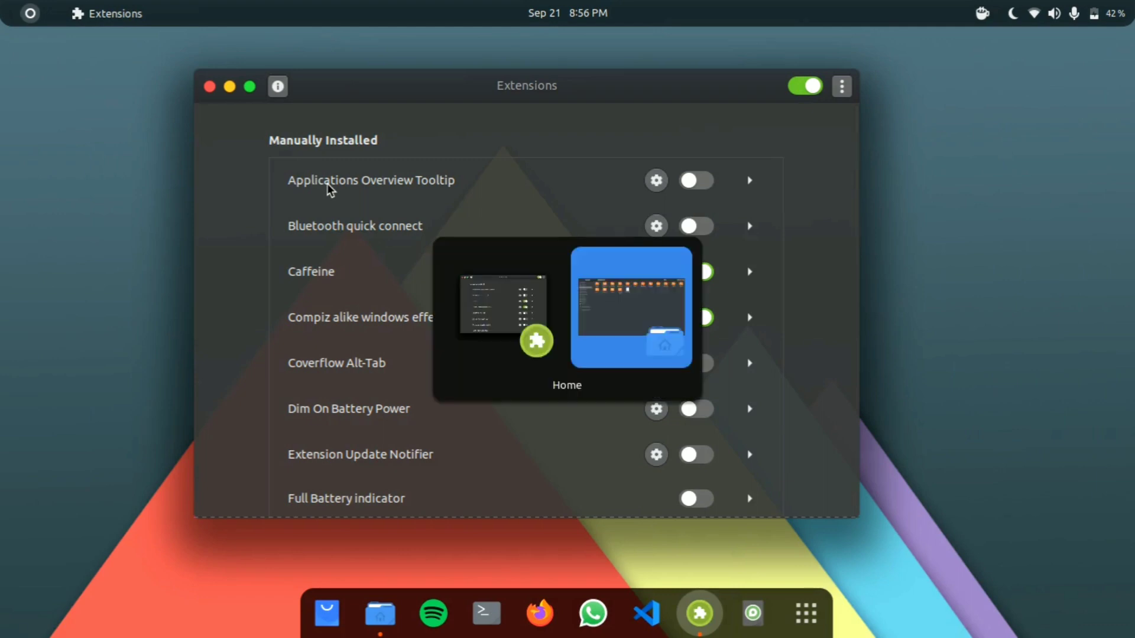
key("alt+Tab")
key("alt+Tab")
key("alt+Tab")
key("alt+Tab")
key("alt+Tab")
key("alt+Tab")
key("alt+Tab")
key("alt+Tab")
key("alt+Tab")
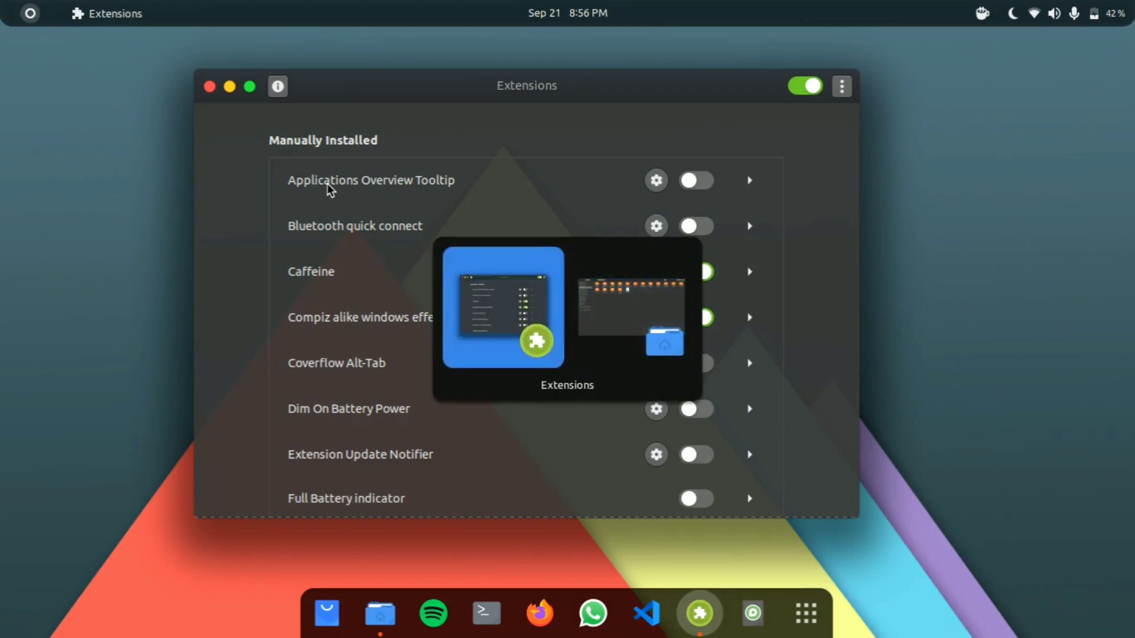
key("alt+Tab")
key("alt+Tab")
key("alt+Tab")
key("alt+Tab")
key("alt+Tab")
key("alt+Tab")
key("alt+Tab")
key("alt+Tab")
key("alt+Tab")
key("alt+Tab")
key("alt+Tab")
key("alt+Tab")
key("alt+Tab")
key("alt+Tab")
key("alt+Tab")
key("alt+Tab")
key("alt+Tab")
key("alt+Tab")
key("alt+Tab")
key("alt+Tab")
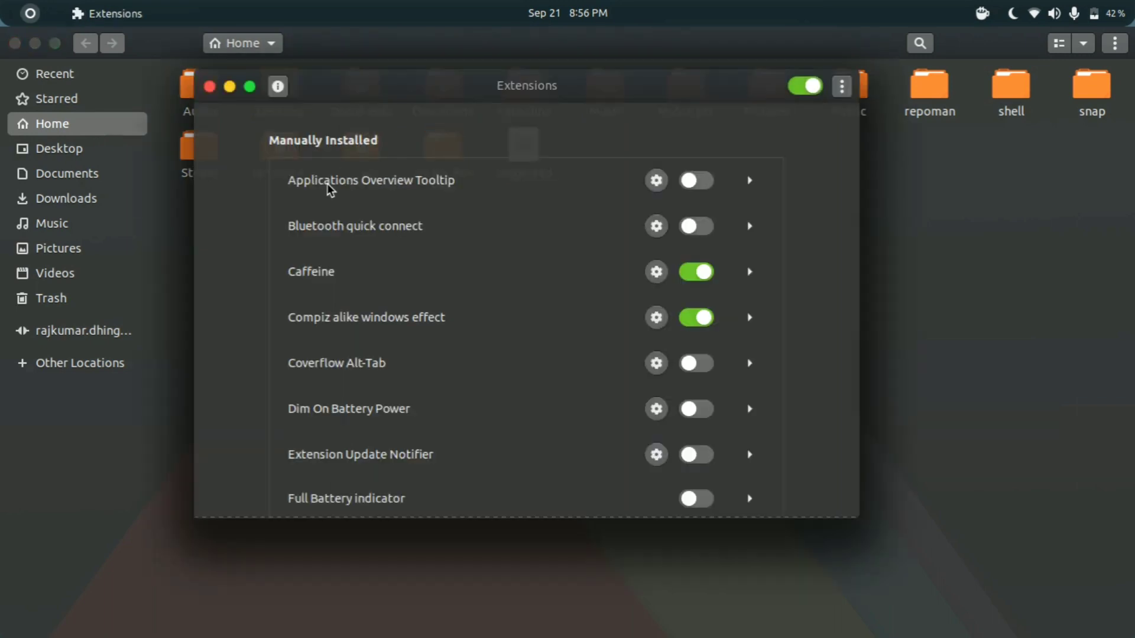
key("alt+Tab")
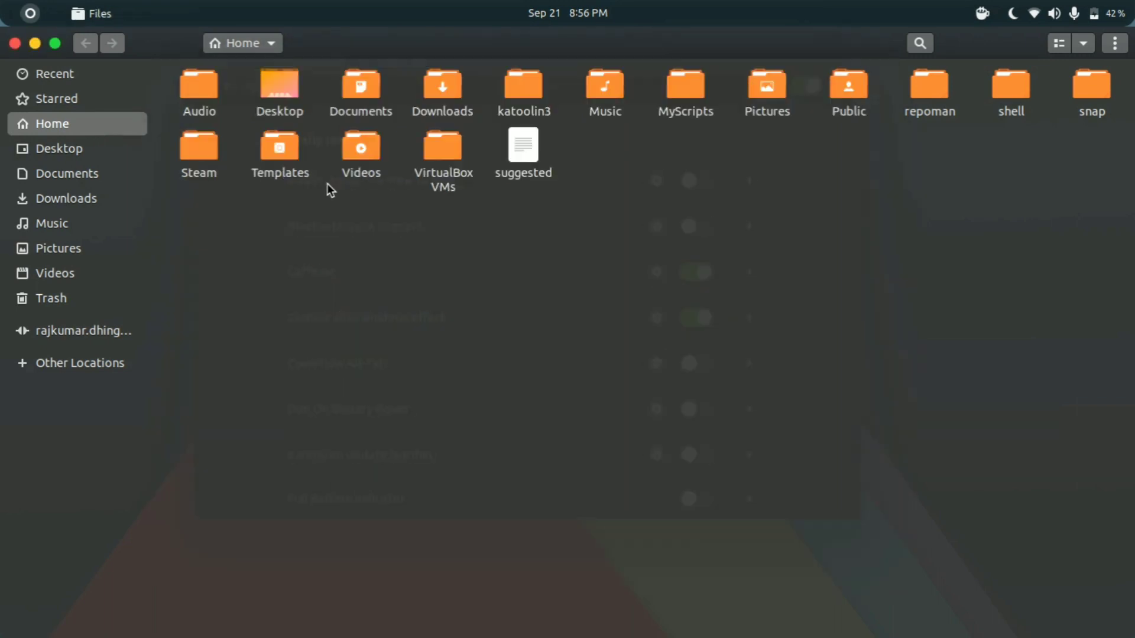
left_click(36, 43)
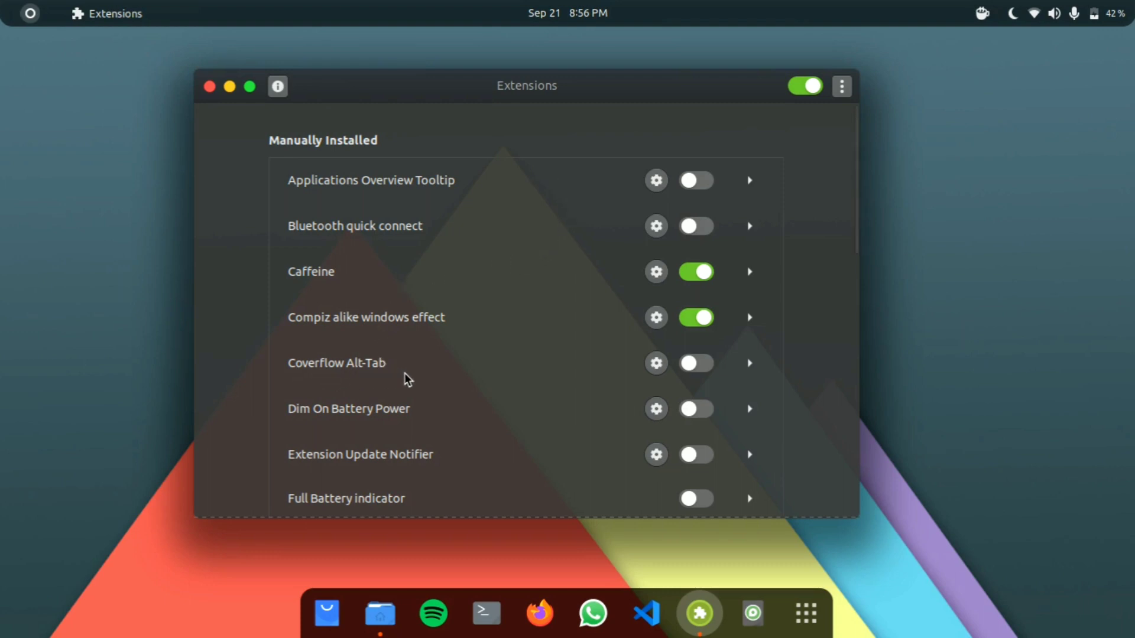
- Enable the Coverflow Alt-Tab extension and try it by cycling between the Extensions and Home windows, ending with the file manager minimized
left_click(696, 371)
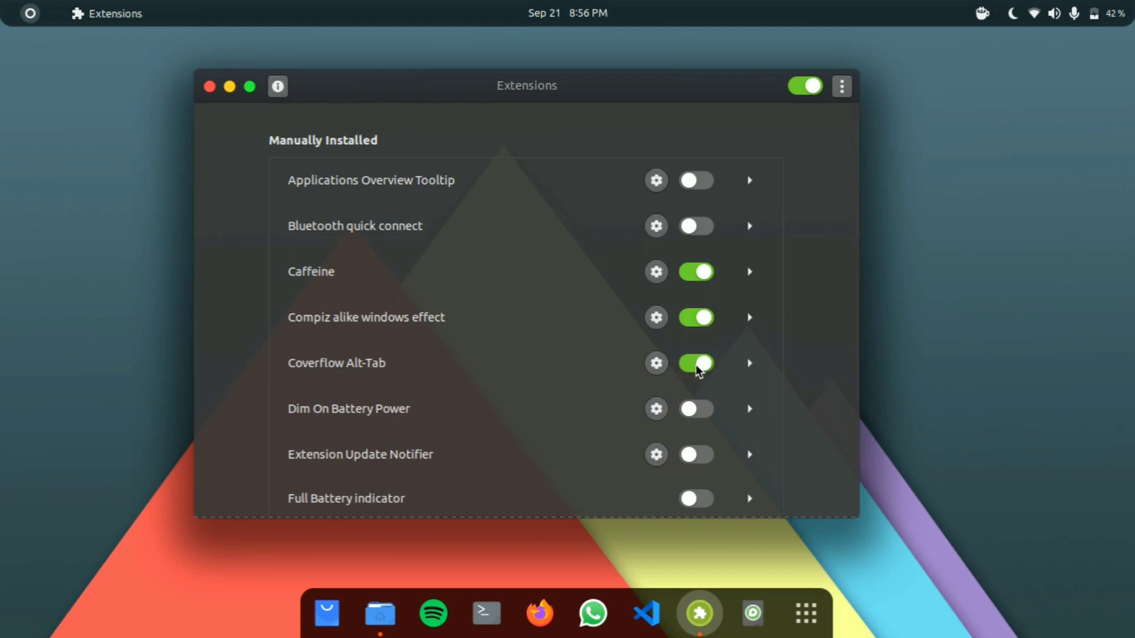
key("alt+Tab")
key("alt+Tab")
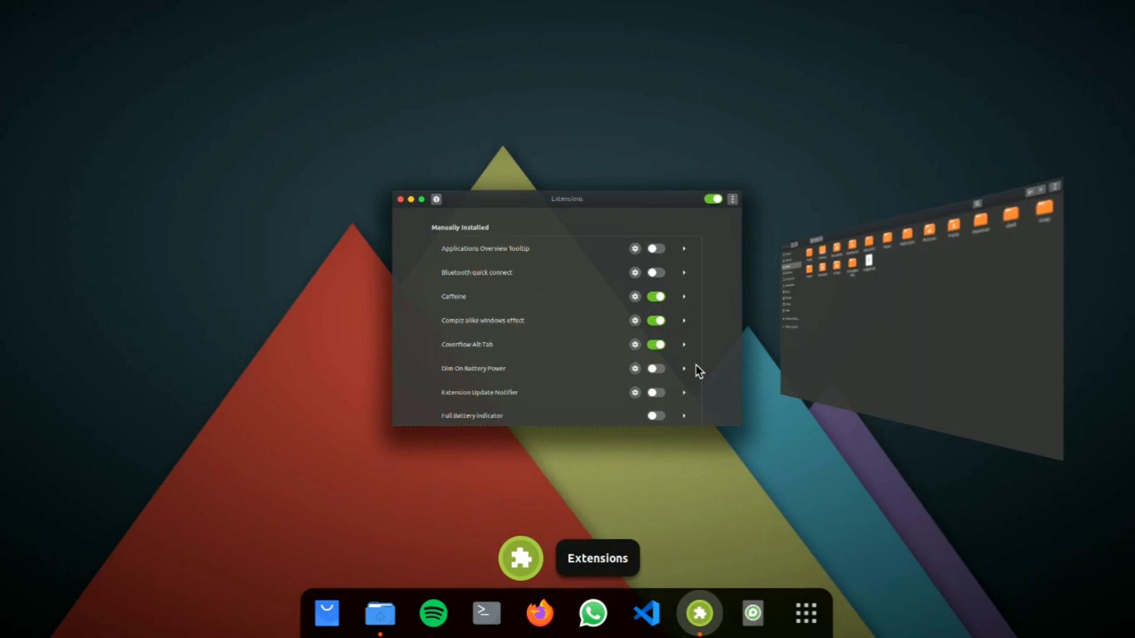
key("alt+Tab")
key("alt+Tab")
key("alt+Tab")
key("alt+Tab")
key("alt+Tab")
key("alt+Tab")
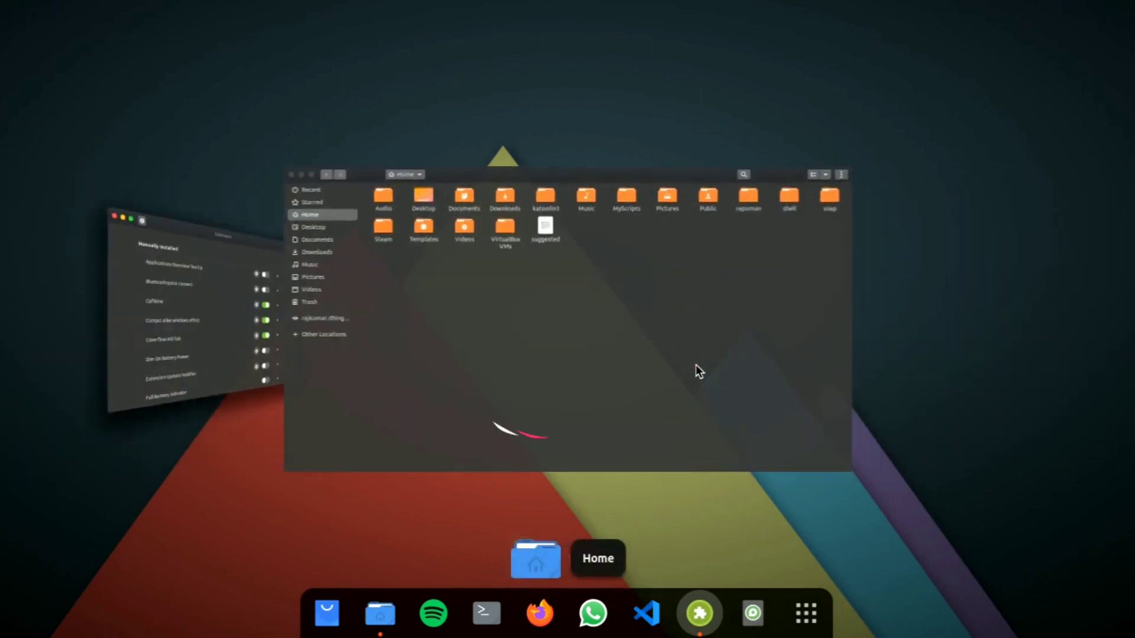
key("alt+Tab")
key("alt+Tab")
key("alt+Tab")
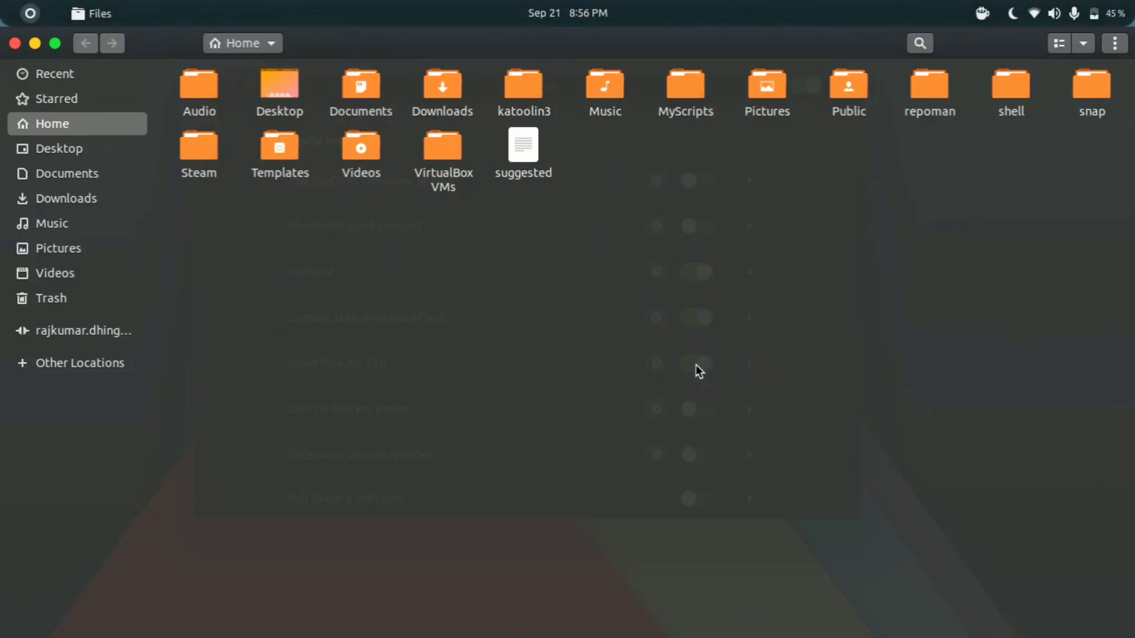
left_click(35, 43)
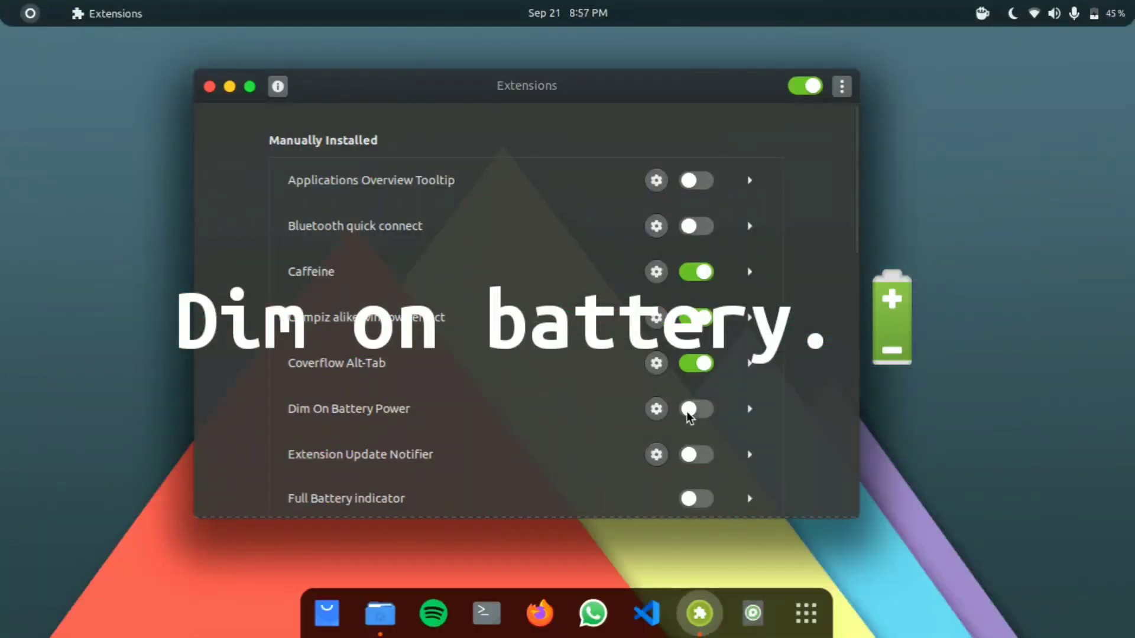
- Enable the Dim On Battery Power and OpenWeather extensions, and check the weather forecast popup
left_click(688, 414)
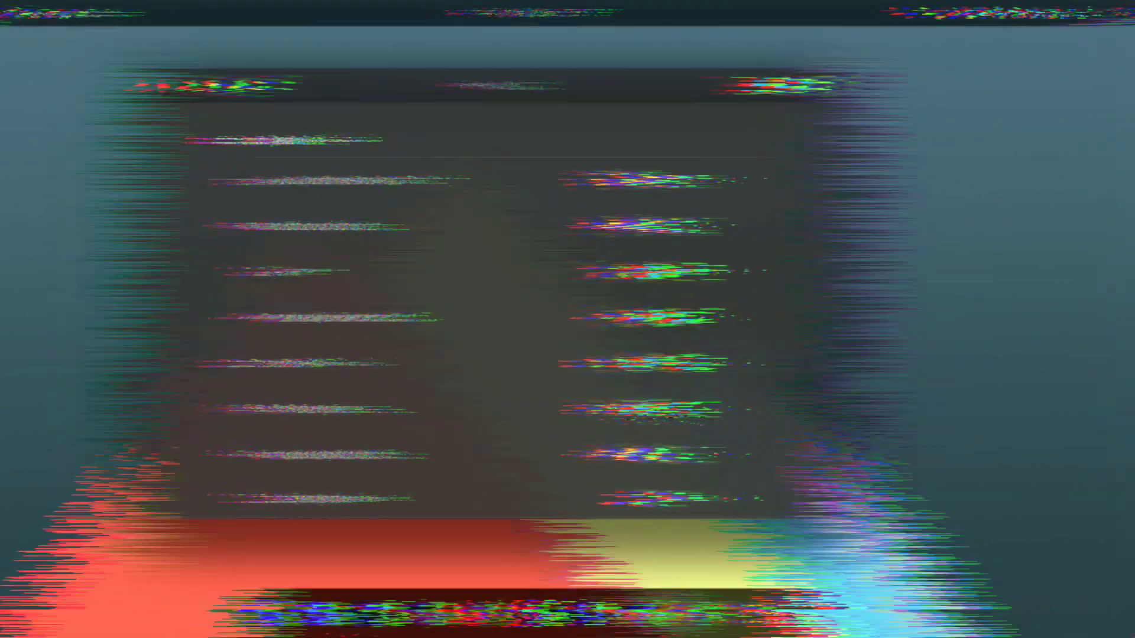
scroll(689, 418, "down", 3)
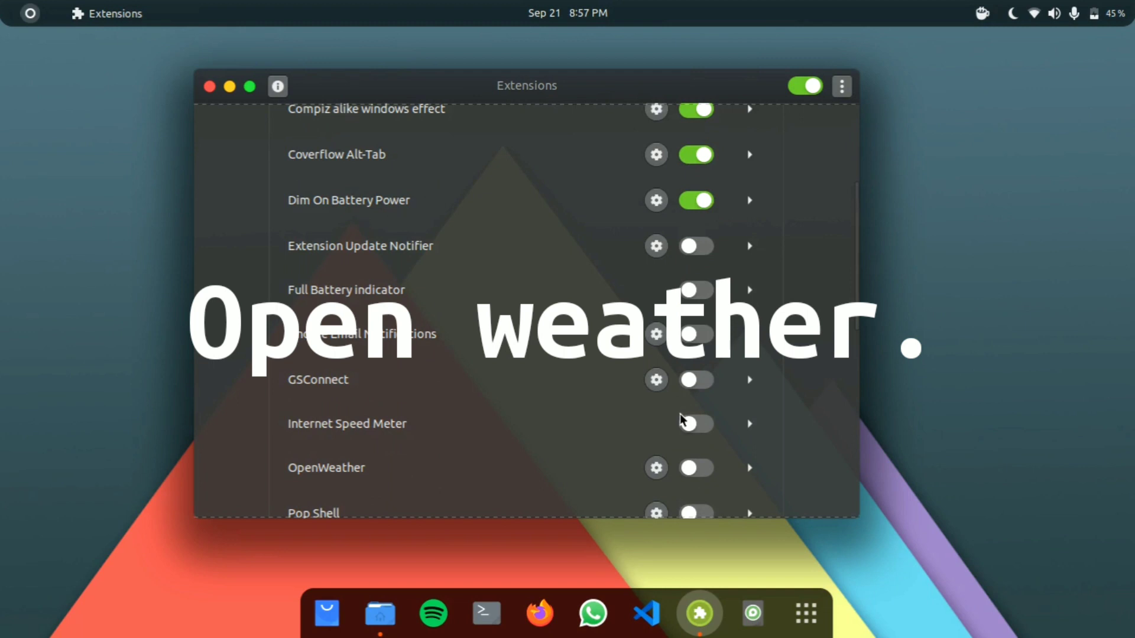
left_click(690, 467)
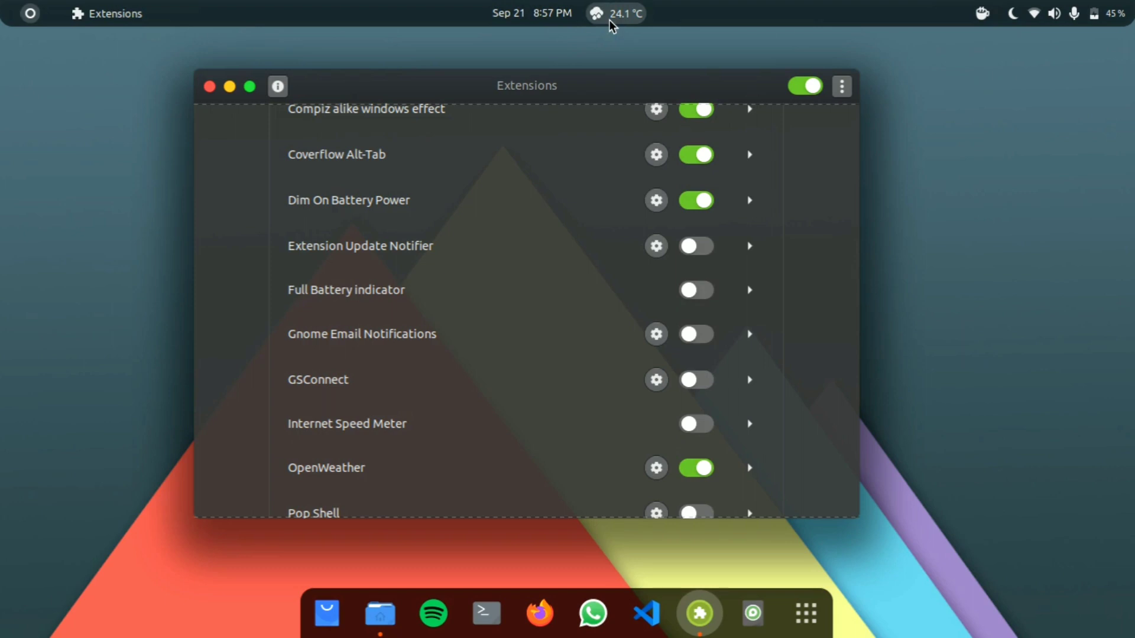
left_click(610, 23)
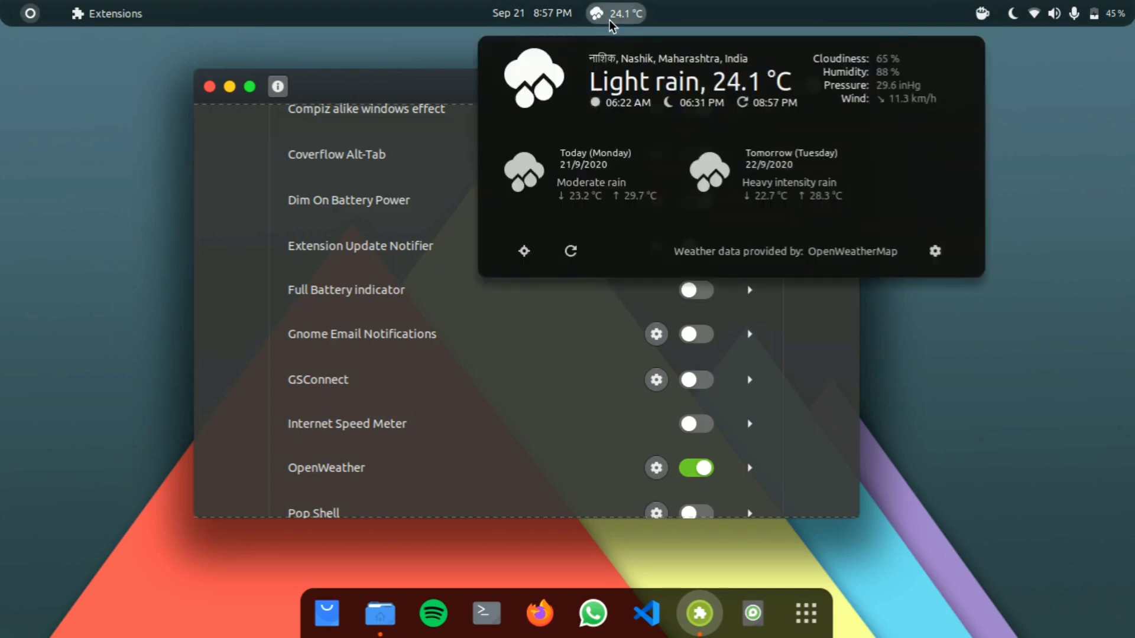
left_click(611, 25)
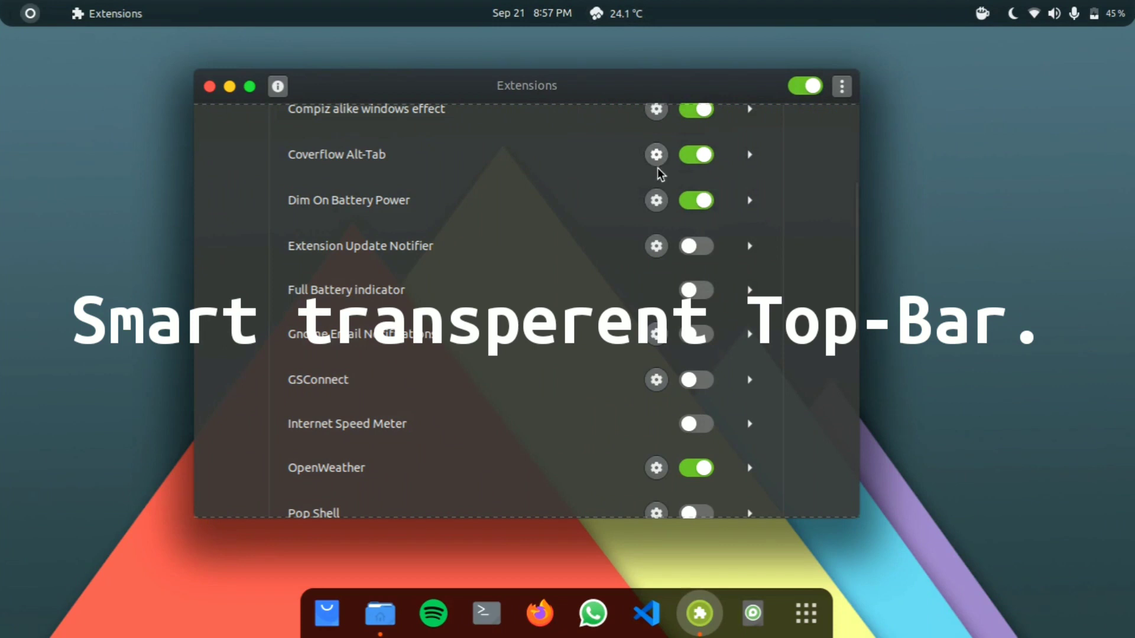
- Enable the Smart transparent topbar extension and try it by maximizing and restoring the Extensions window
scroll(515, 296, "down", 2)
scroll(516, 296, "down", 1)
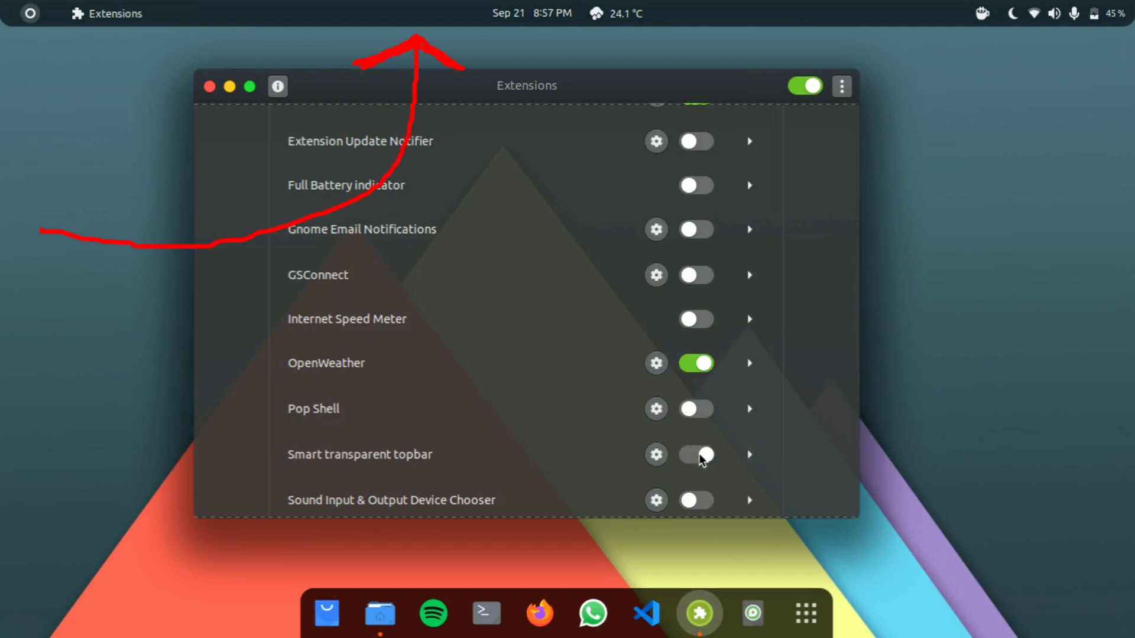
left_click(697, 455)
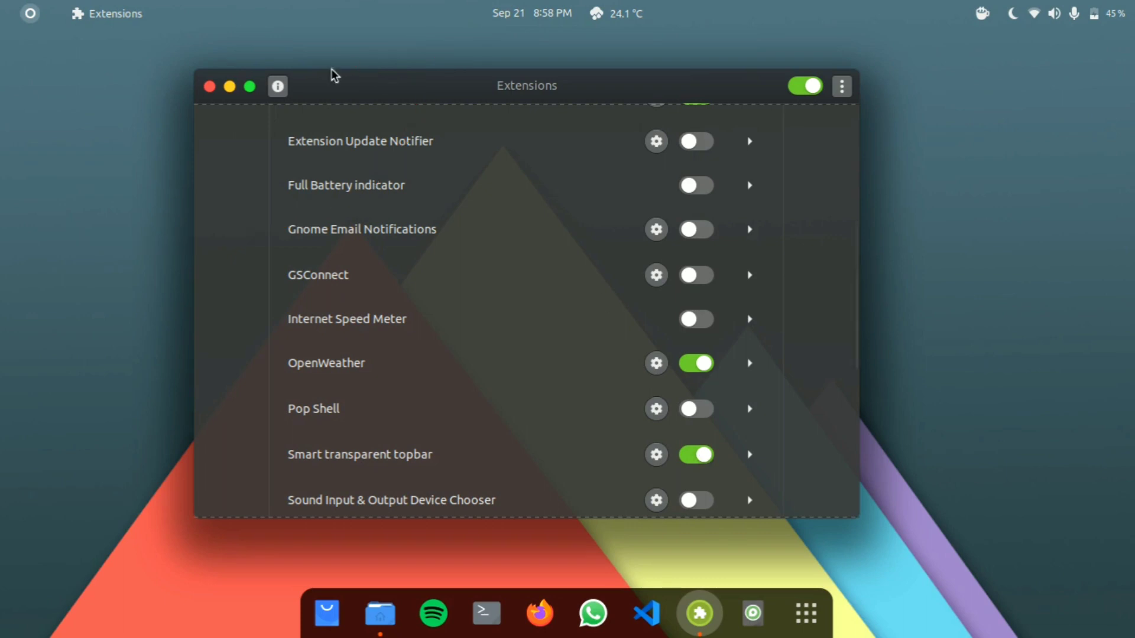
left_click(248, 87)
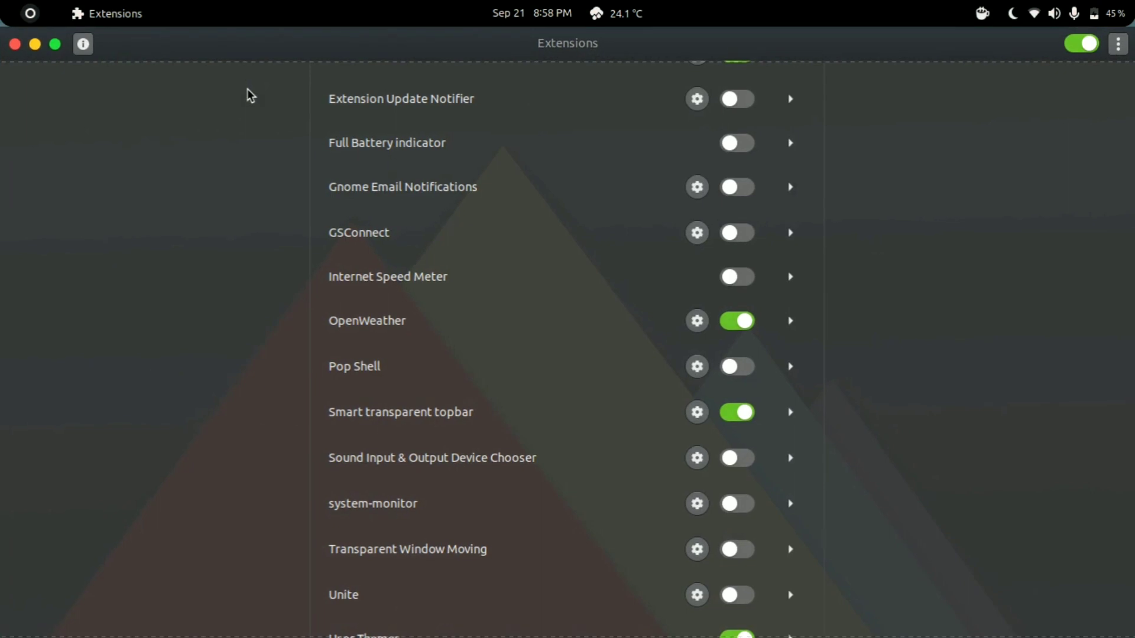
left_click(55, 45)
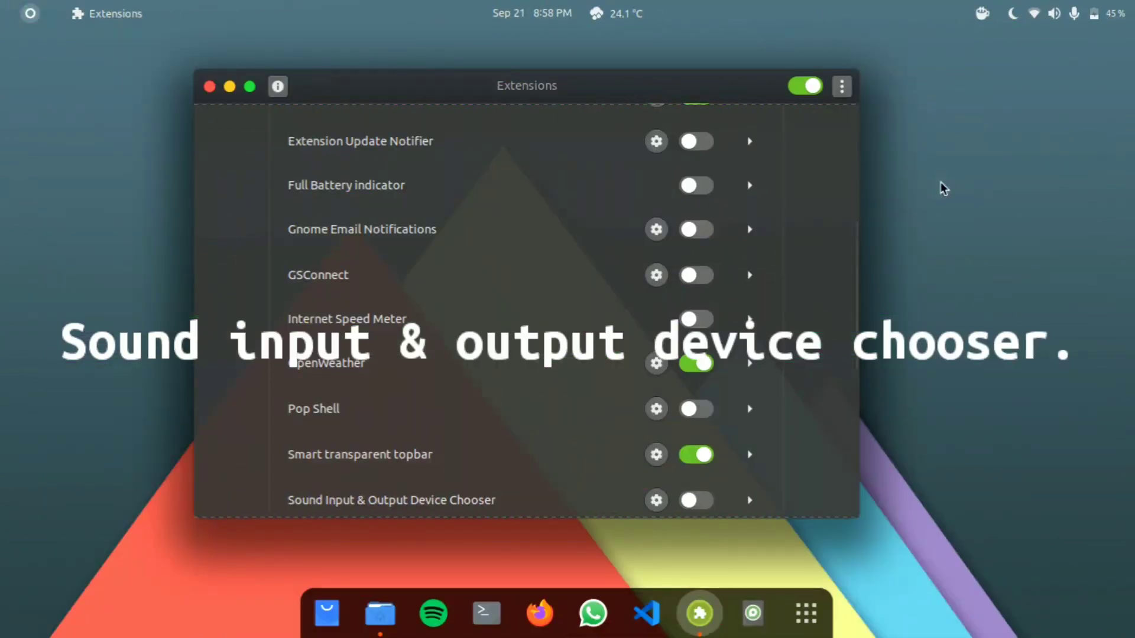
- Check the sound controls in the system menu, then enable the Sound Input & Output Device Chooser extension
left_click(1053, 20)
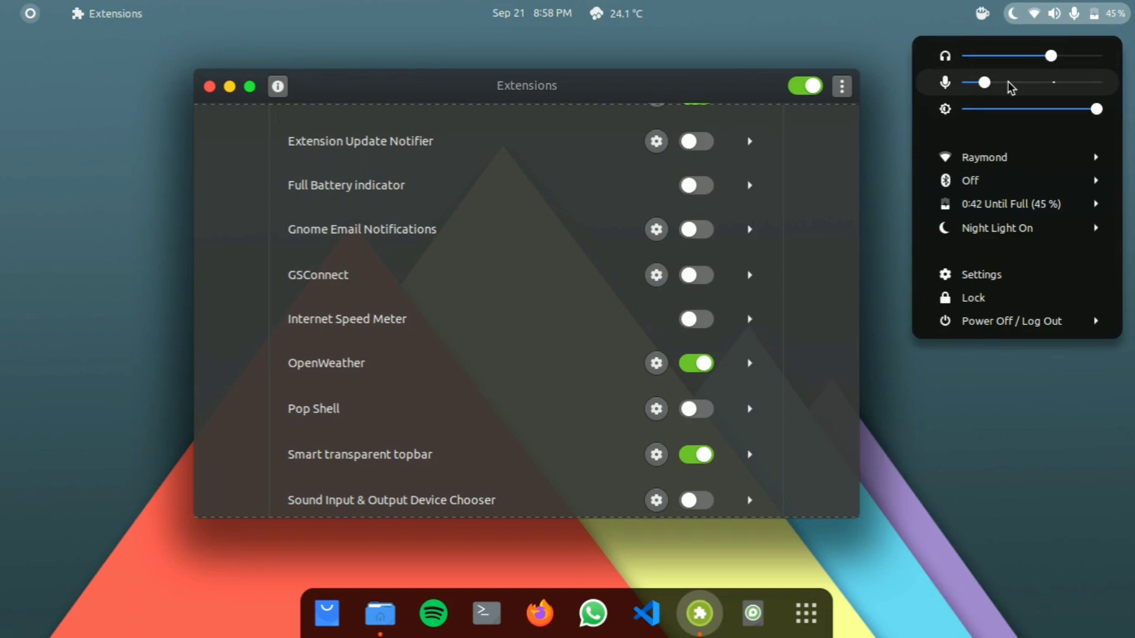
left_click(823, 236)
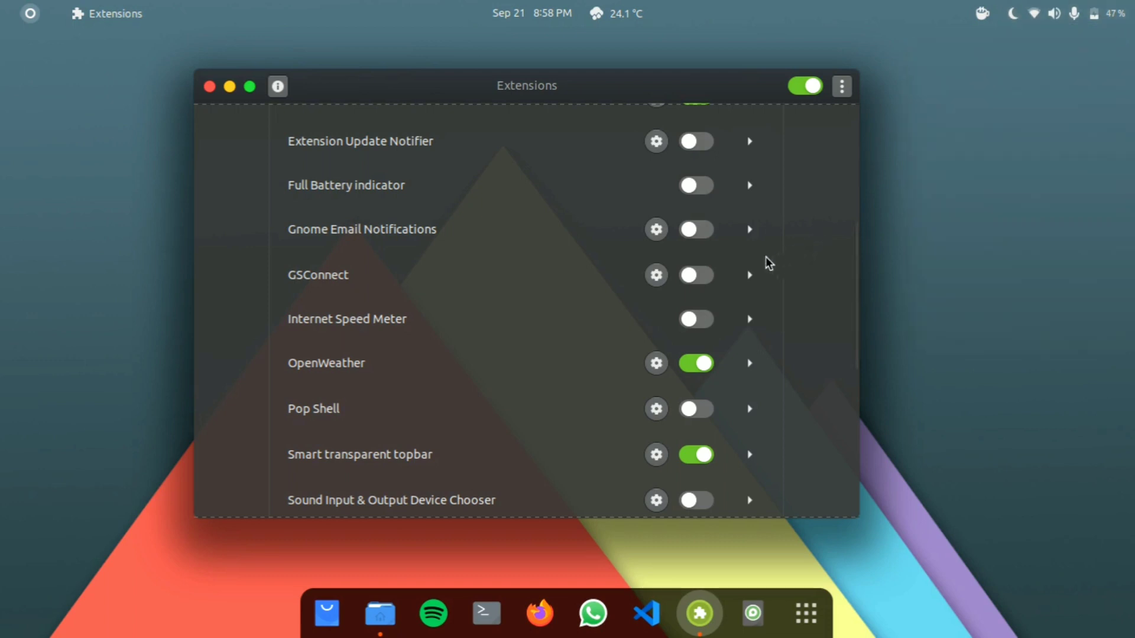
scroll(686, 337, "down", 3)
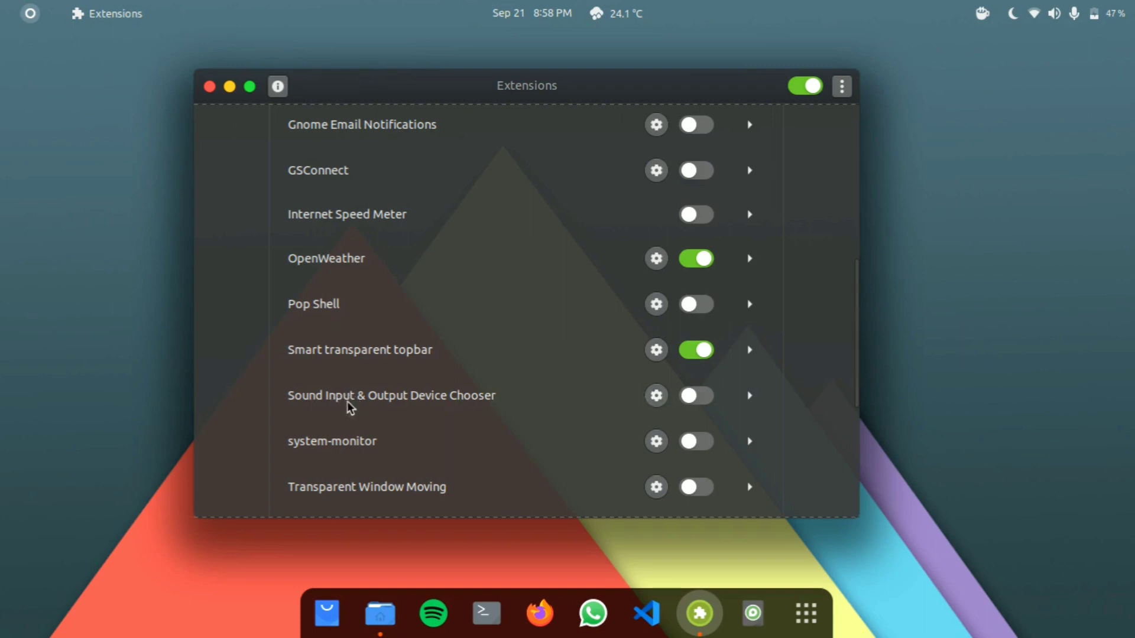
left_click(691, 399)
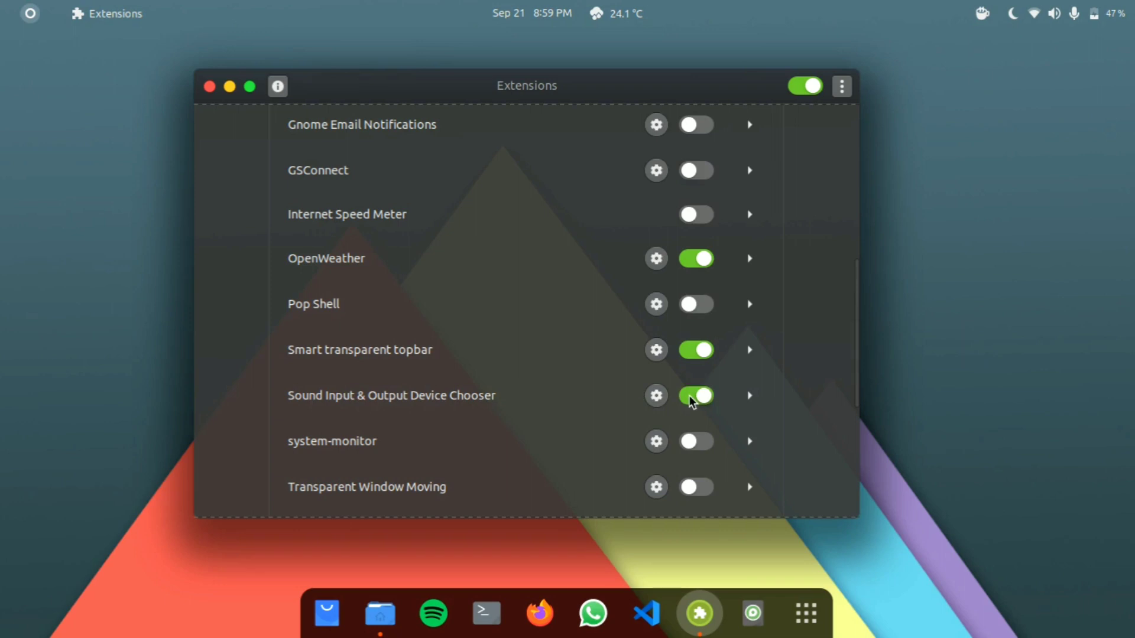
- Examine the headphone output and microphone input device lists added to the system menu
left_click(1053, 10)
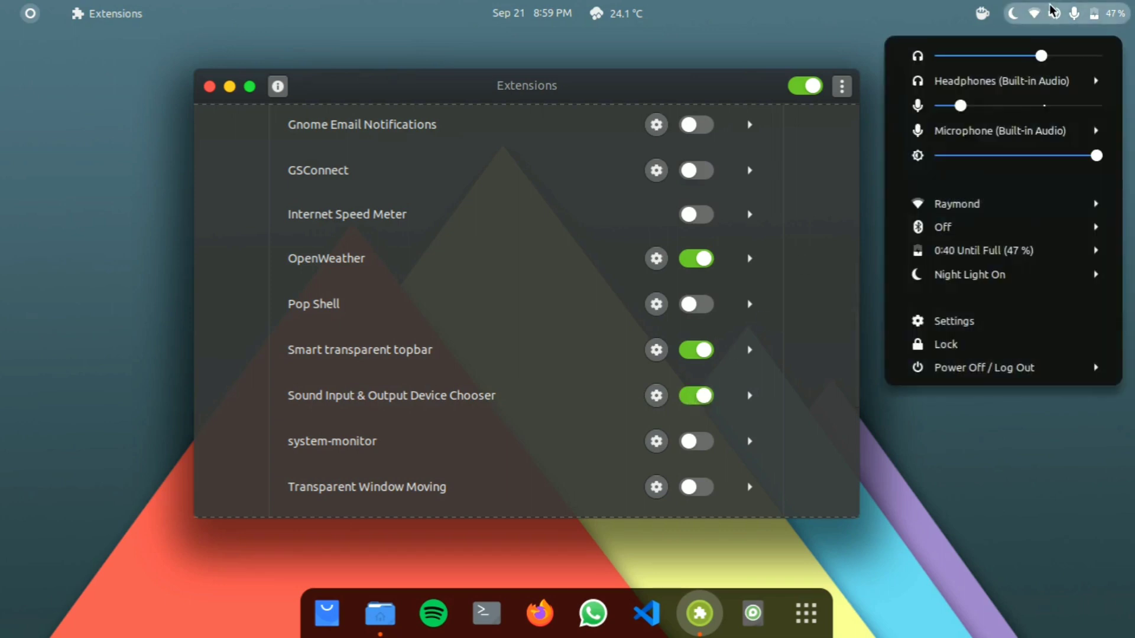
left_click(1000, 87)
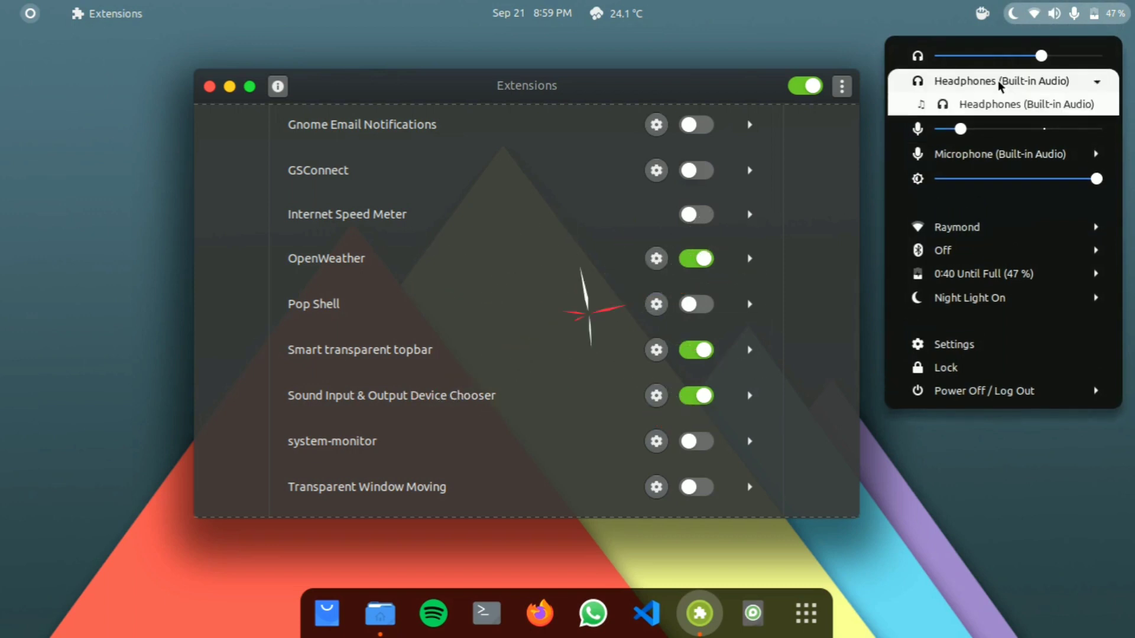
left_click(1001, 82)
left_click(989, 128)
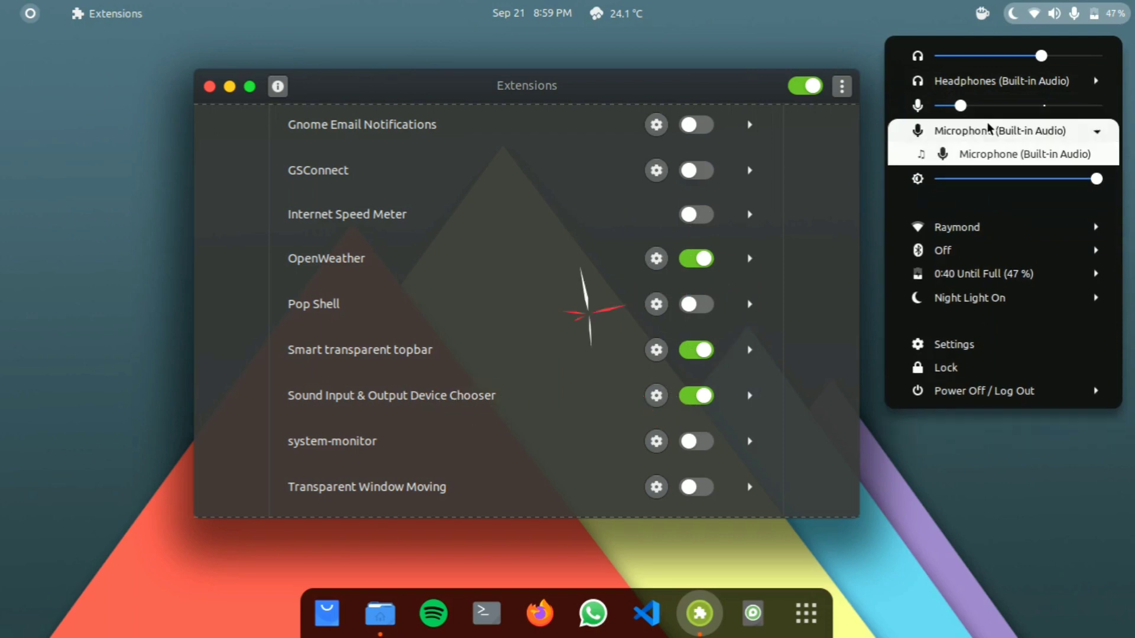
left_click(988, 128)
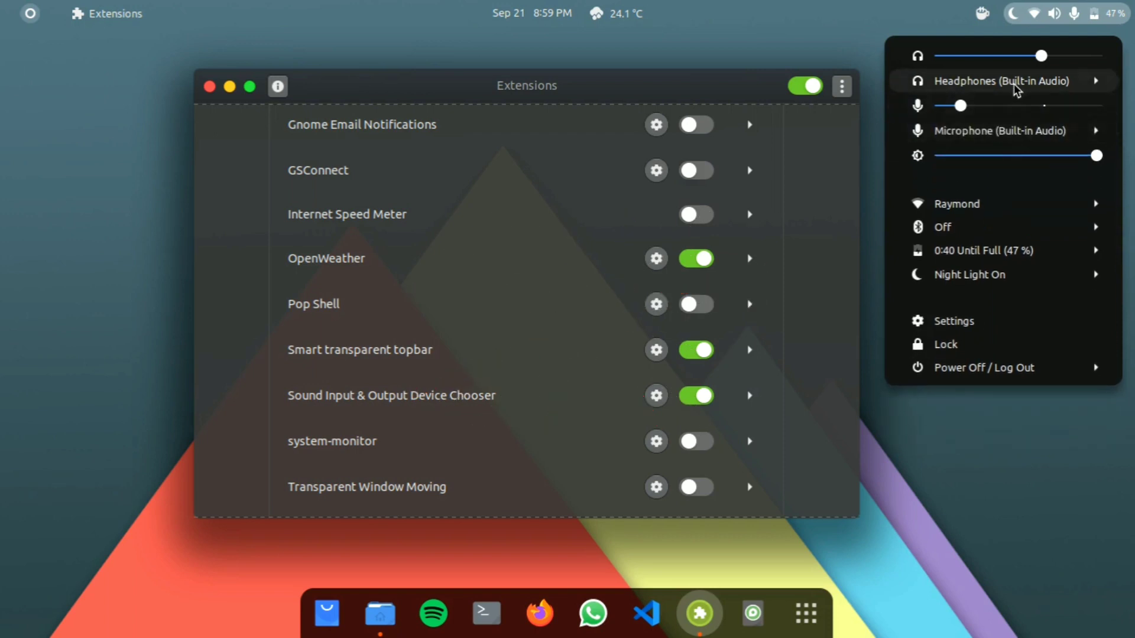
left_click(1053, 13)
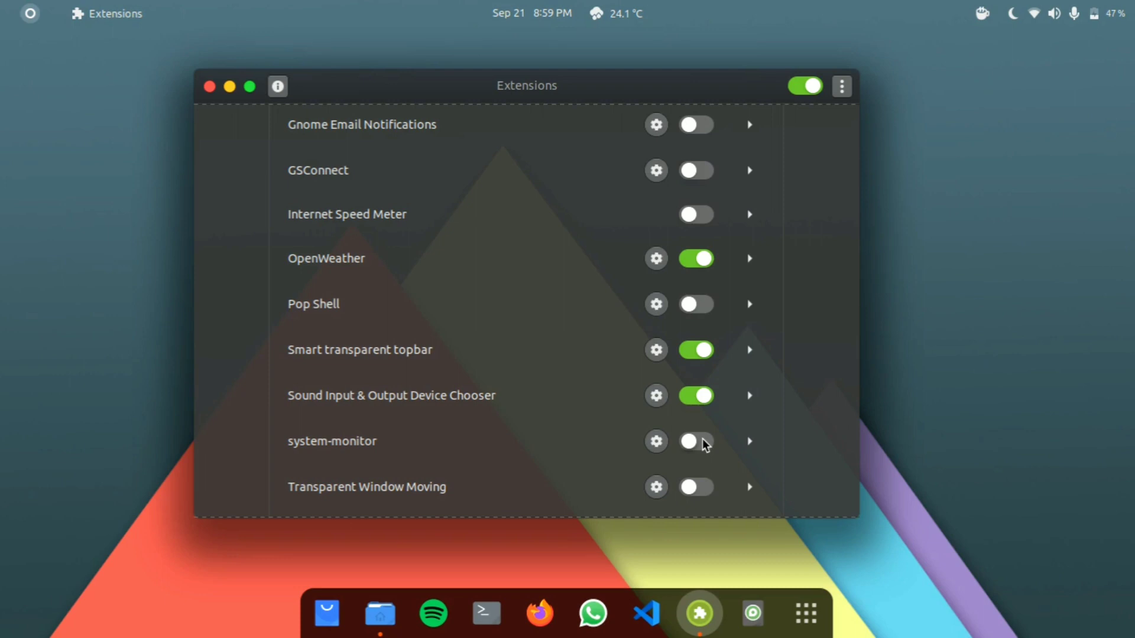
- Enable the system-monitor and Internet Speed Meter extensions
left_click(704, 442)
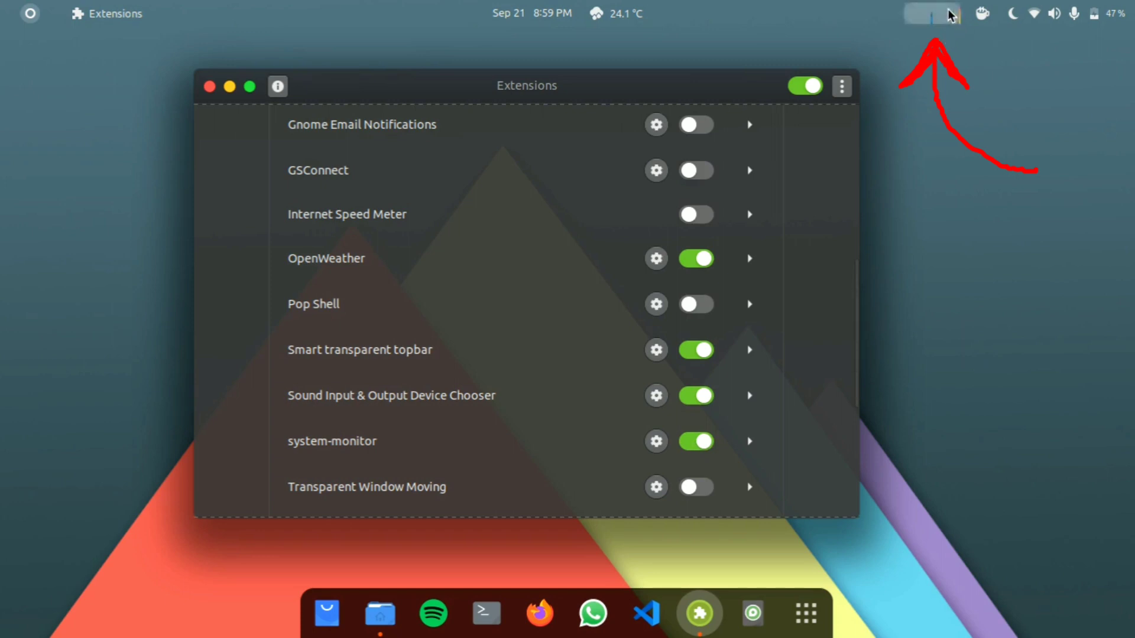
mouse_move(948, 24)
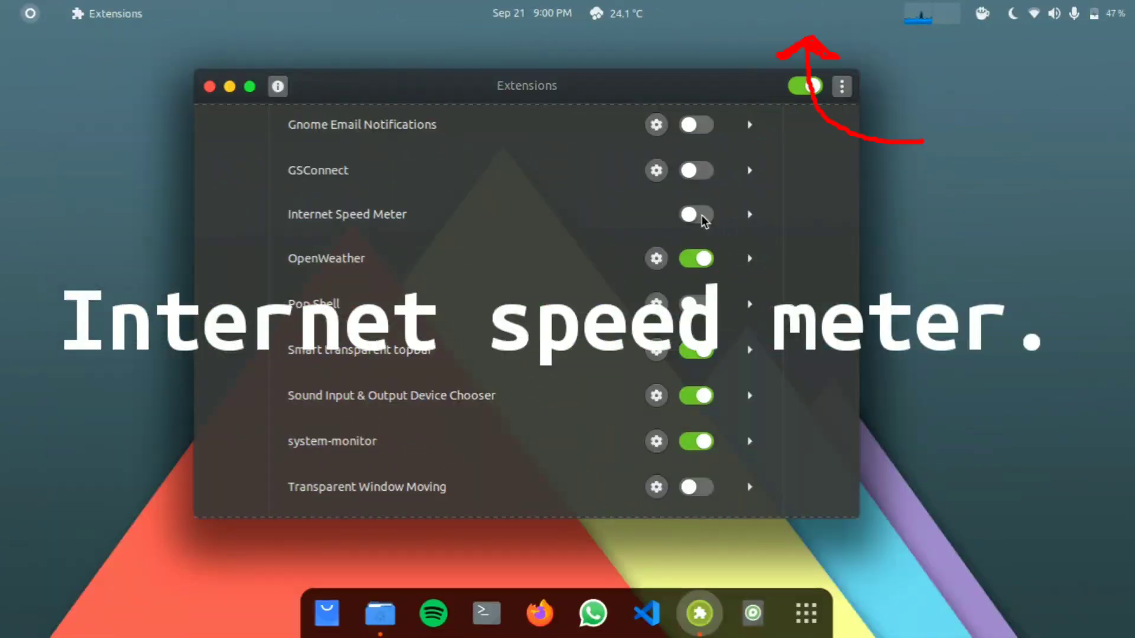
left_click(702, 216)
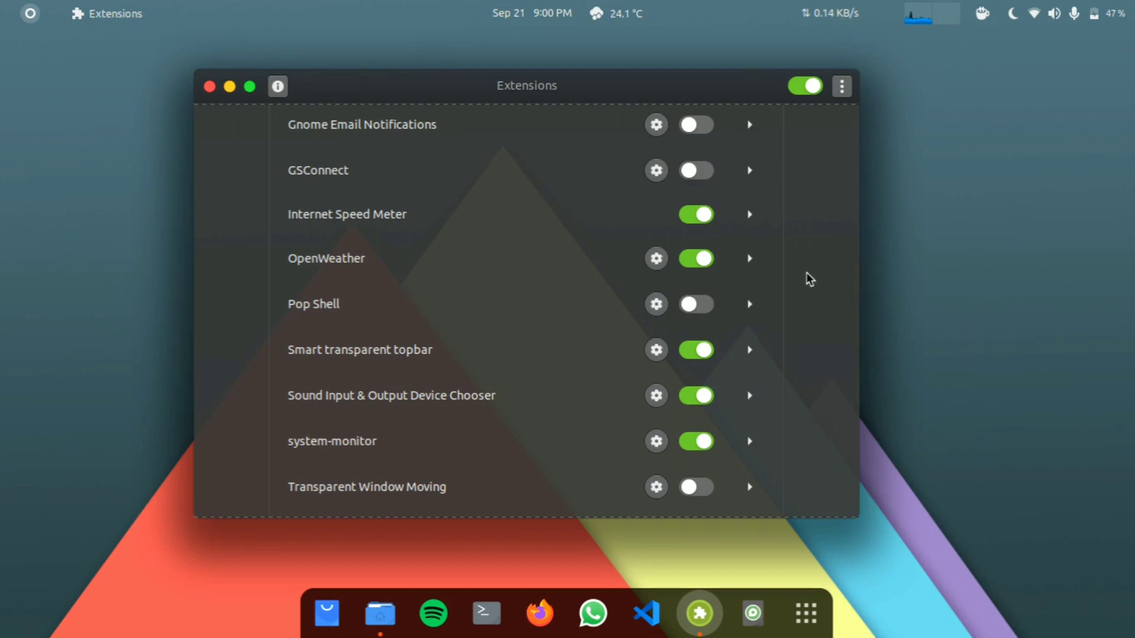
- Enable the Pop Shell extension, then minimize the Extensions window and turn on Tile Windows in Pop Shell's options
scroll(803, 286, "down", 5)
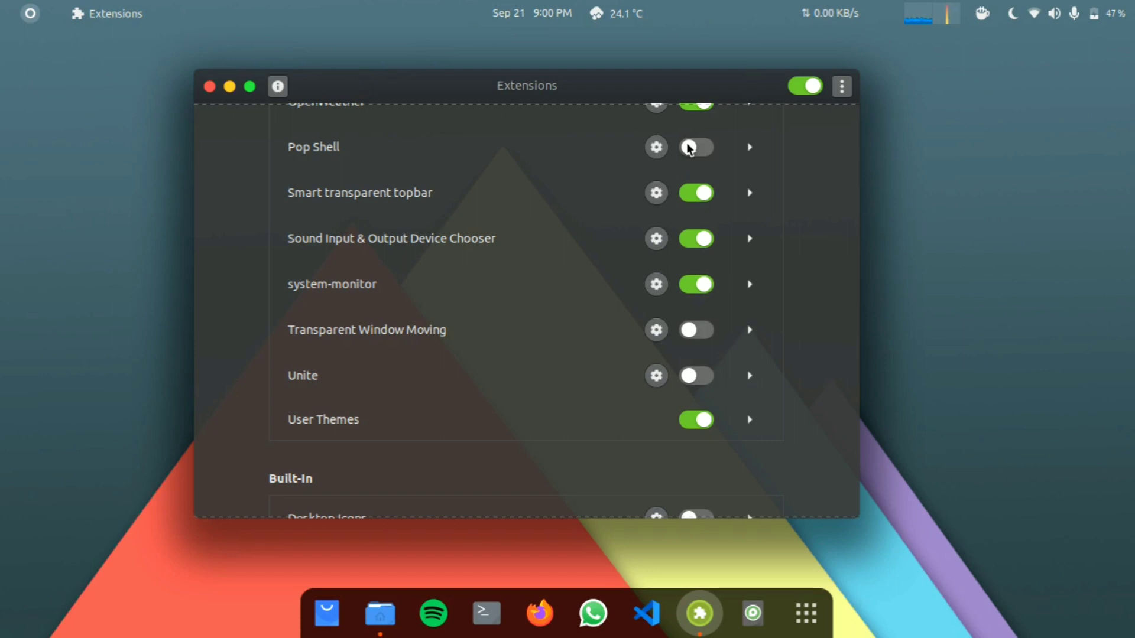
left_click(690, 148)
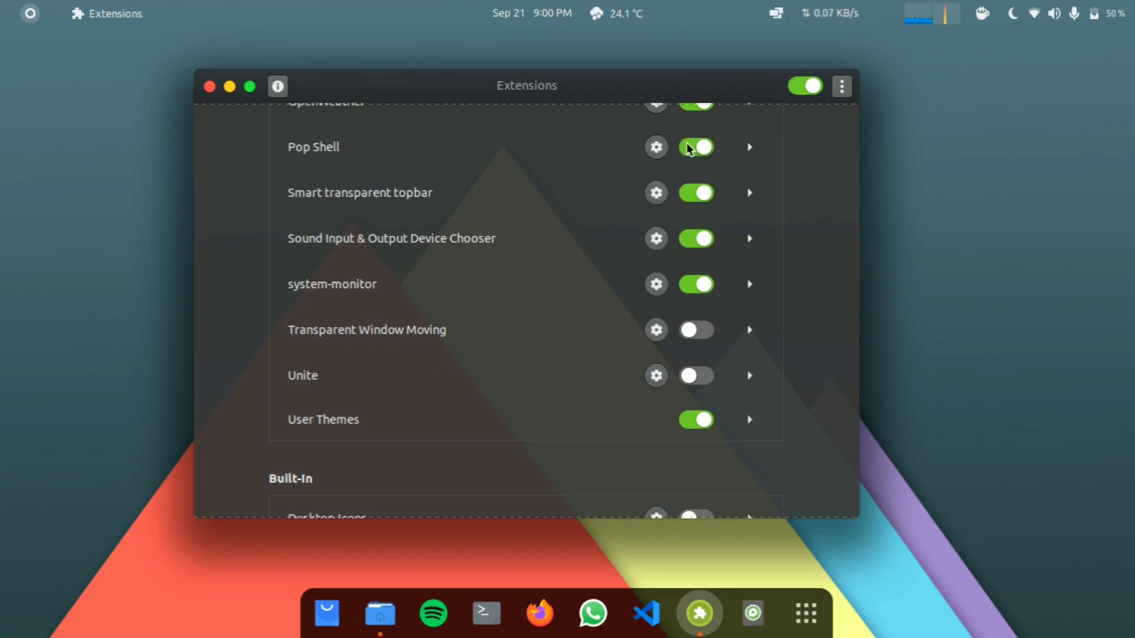
left_click(230, 86)
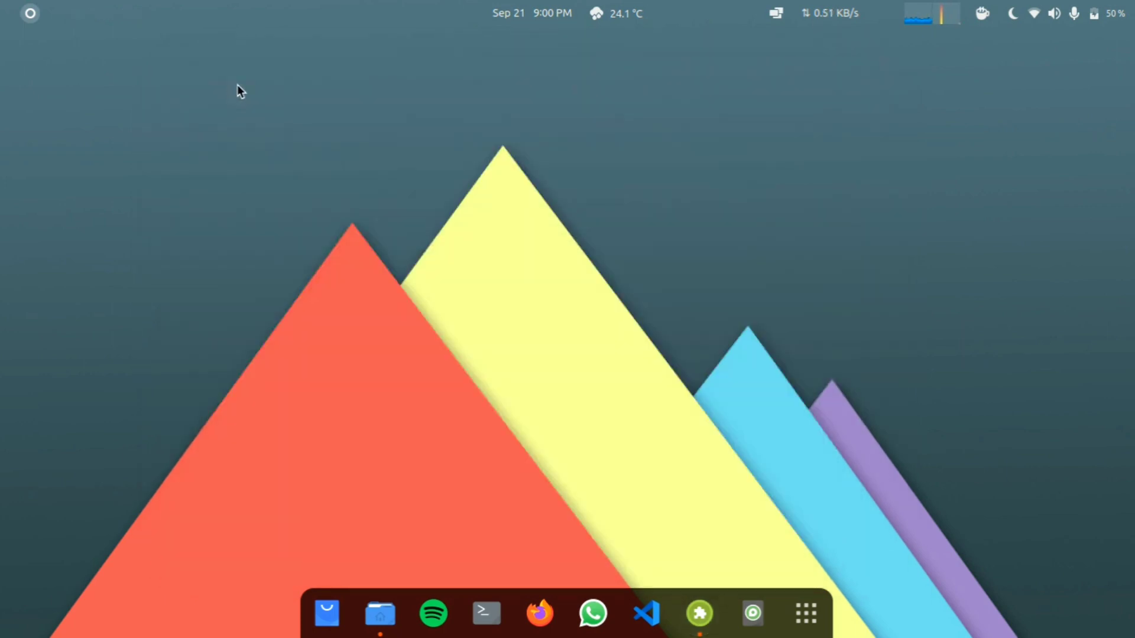
left_click(776, 17)
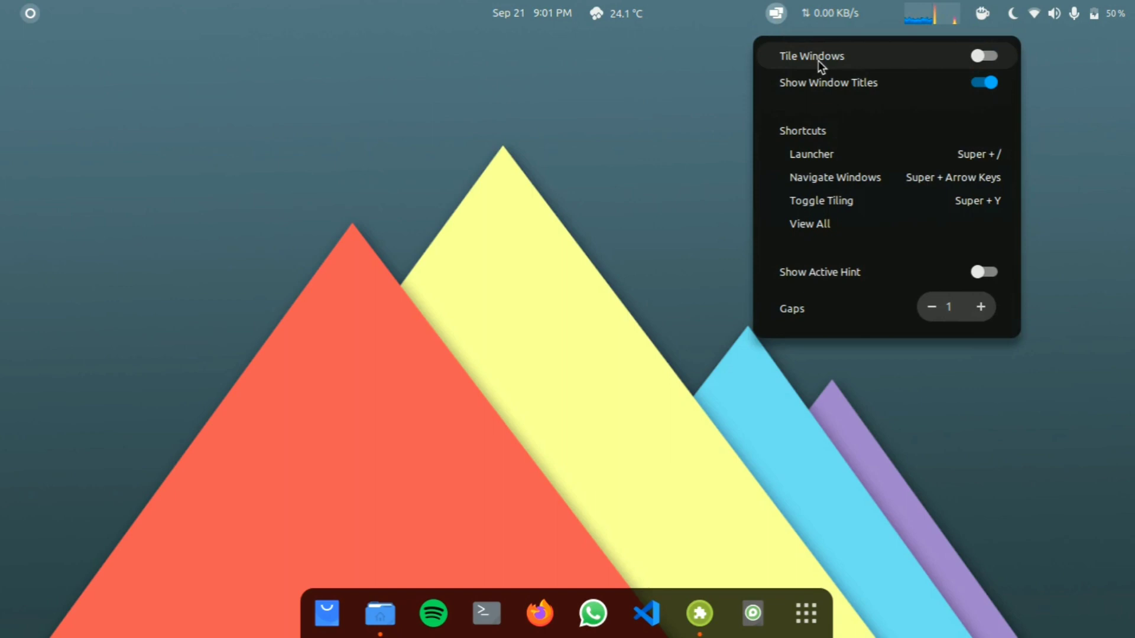
left_click(983, 61)
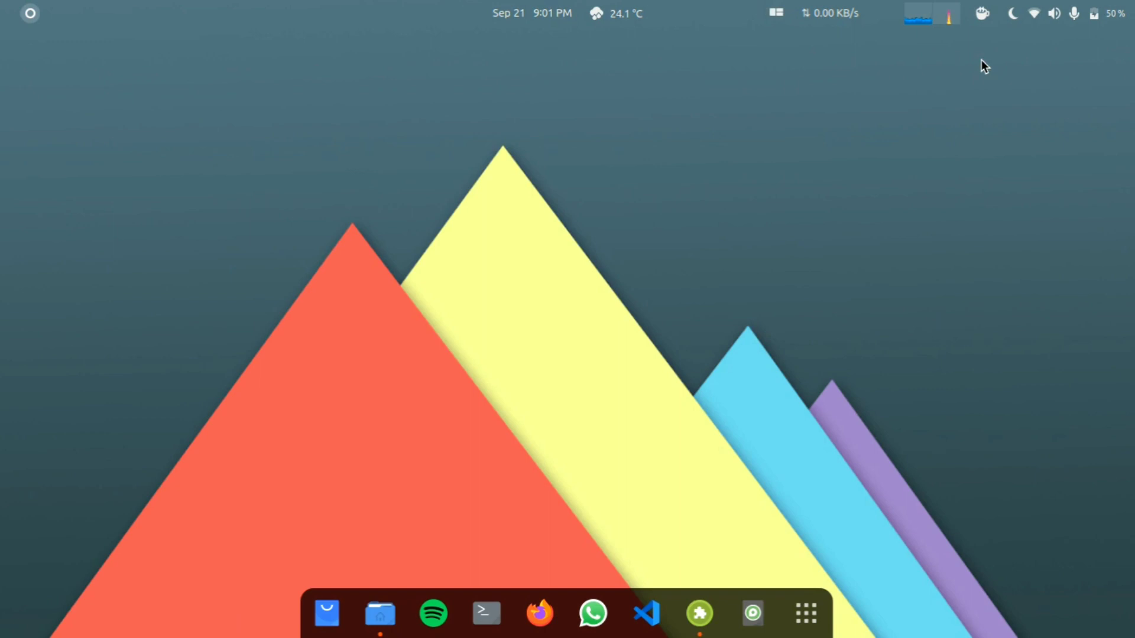
- Try window tiling by opening the Home folder and moving the Extensions window over it, ending with both windows minimized
key("super+e")
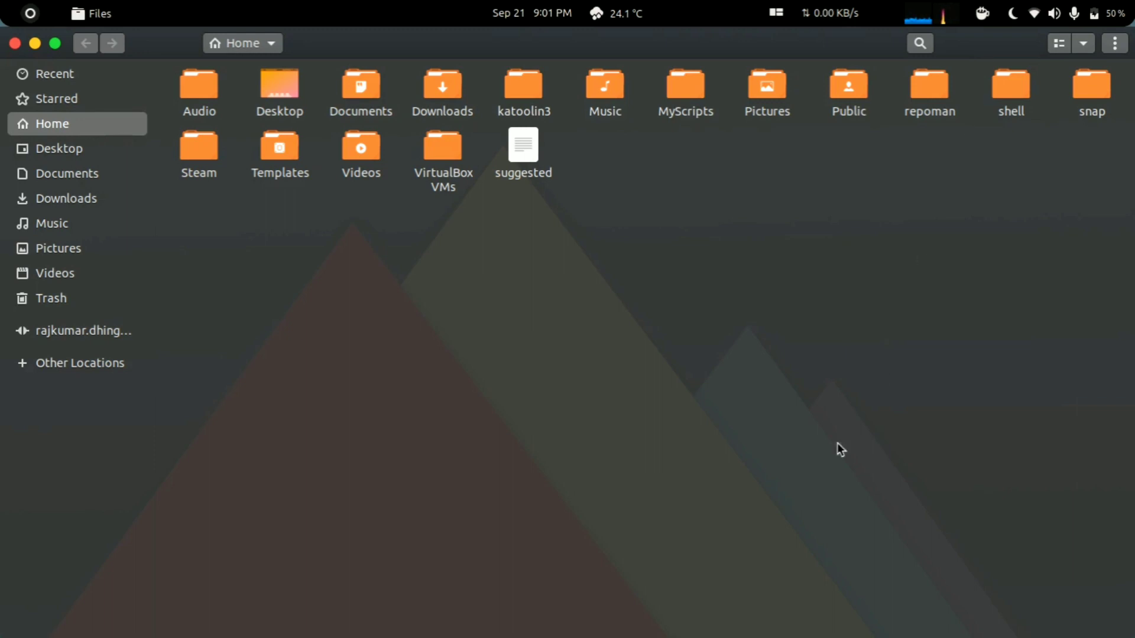
mouse_move(516, 636)
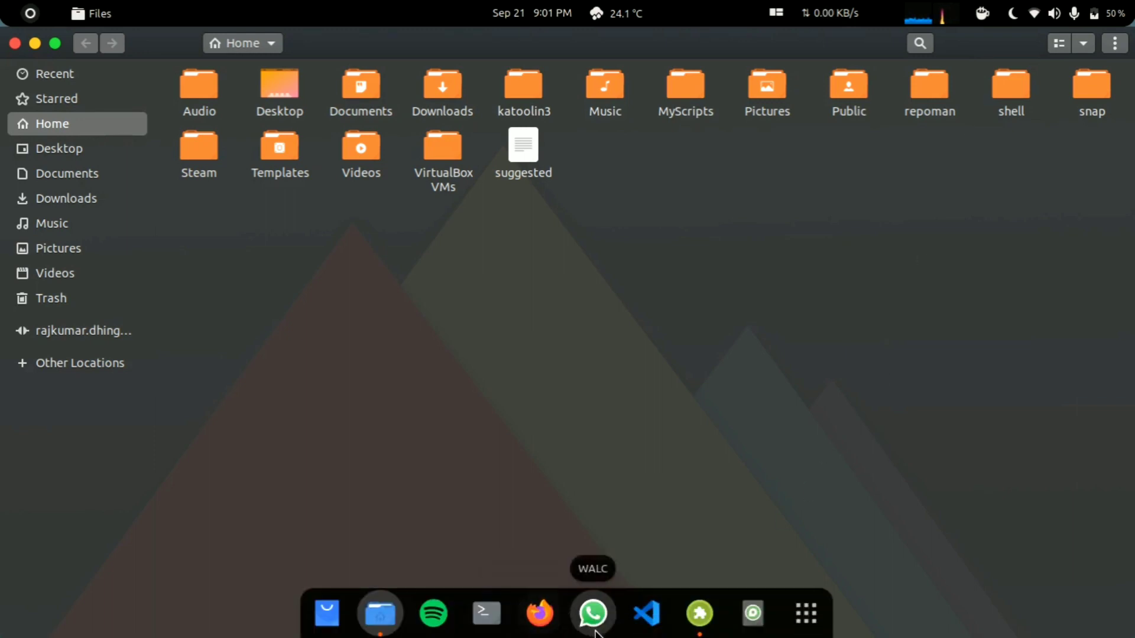
left_click(700, 615)
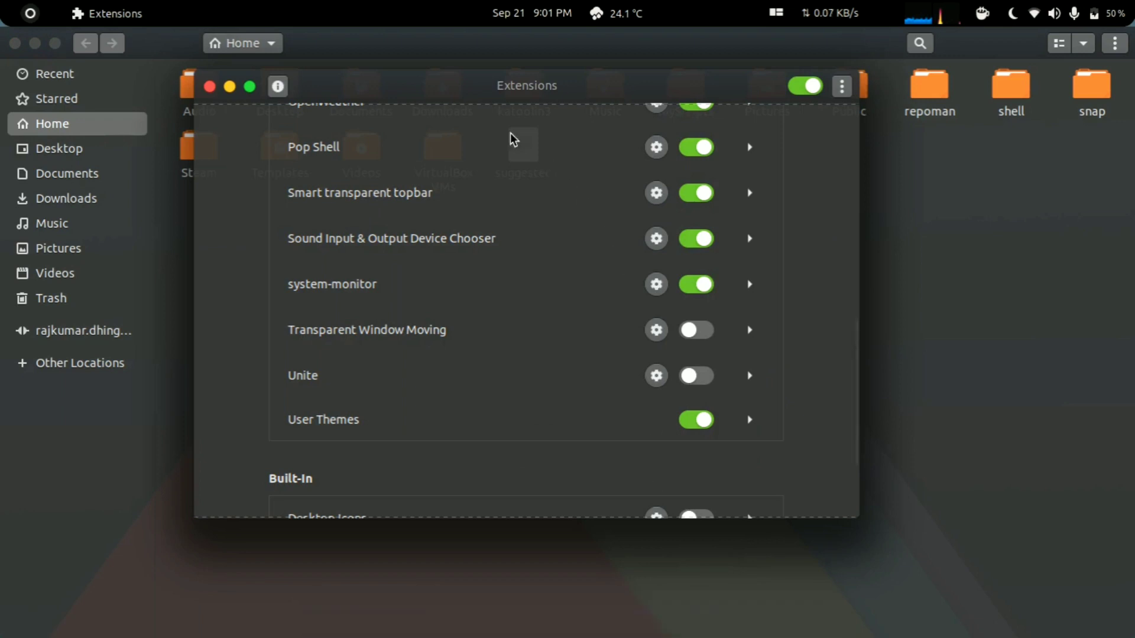
left_click_drag(355, 97, 505, 126)
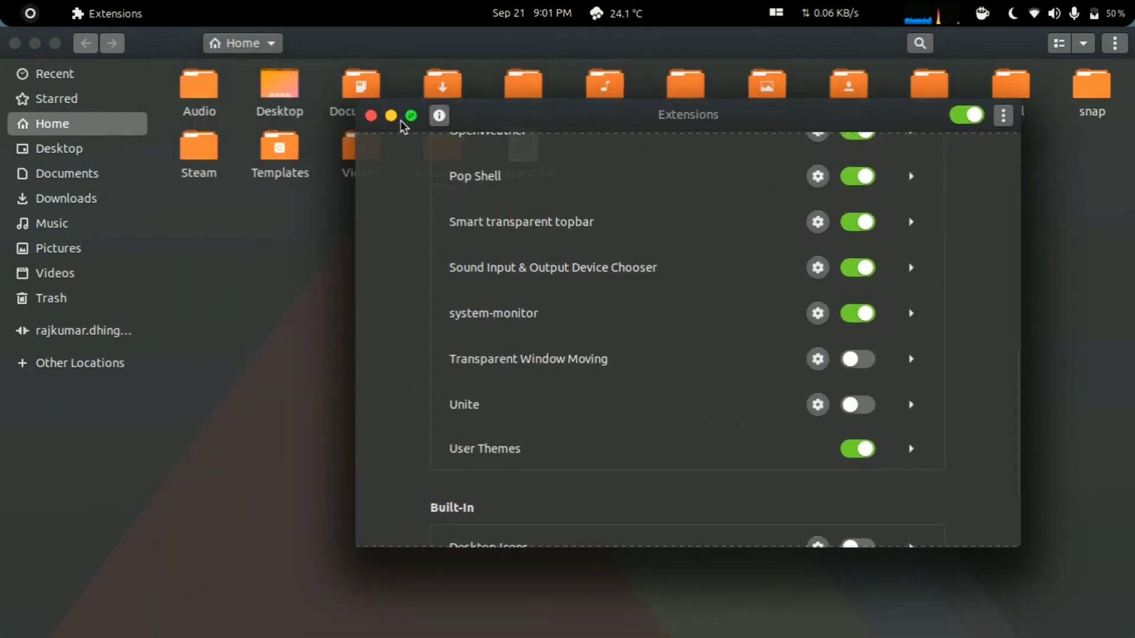
left_click(391, 118)
left_click(36, 45)
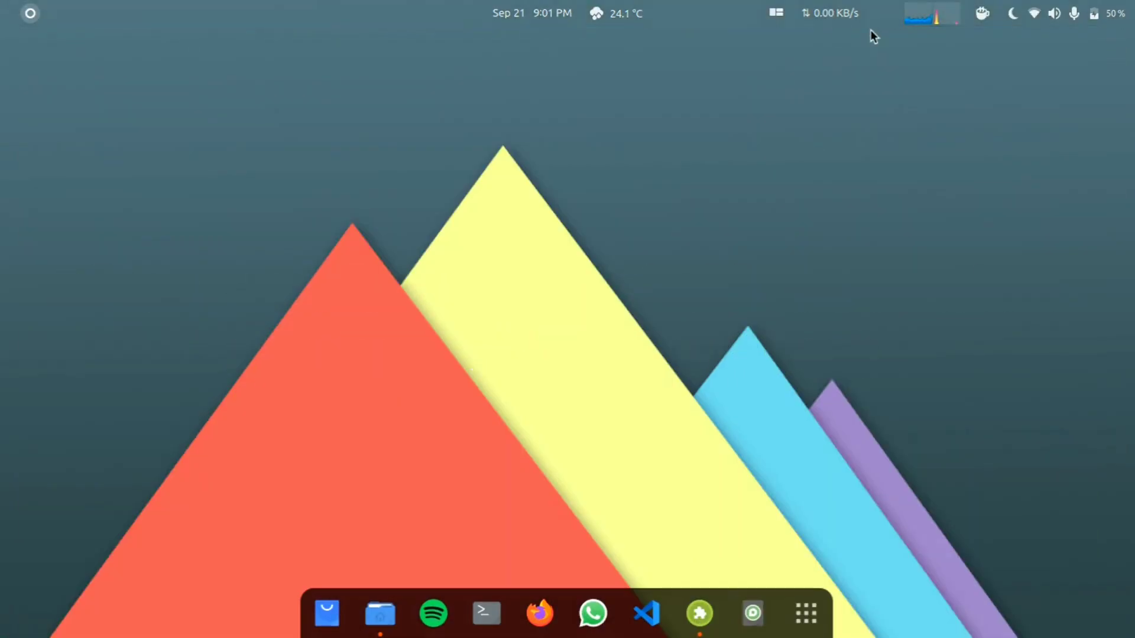
- Turn Pop Shell's Tile Windows and Show Window Titles options off and on again, and enable Show Active Hint
left_click(776, 13)
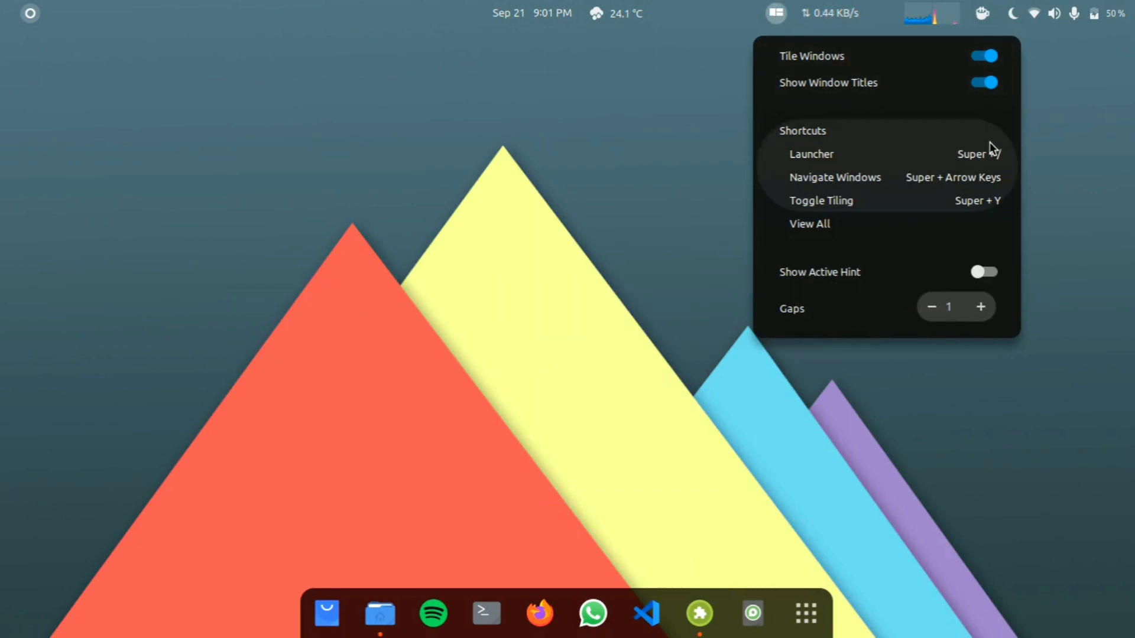
left_click(934, 26)
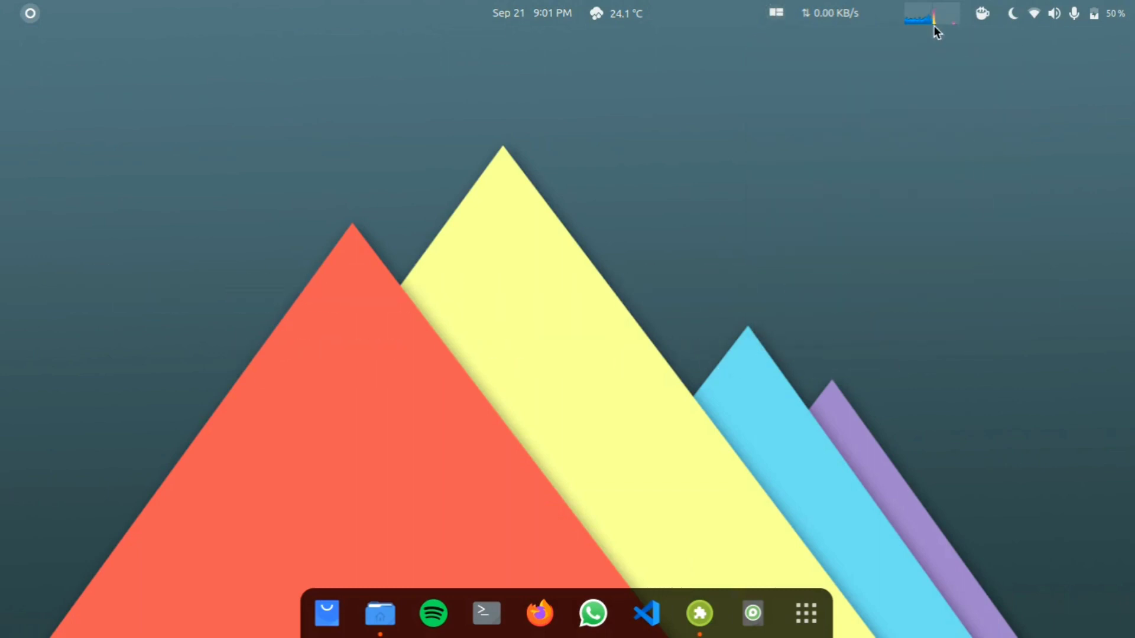
left_click(776, 12)
left_click(984, 64)
left_click(775, 12)
left_click(985, 83)
left_click(776, 13)
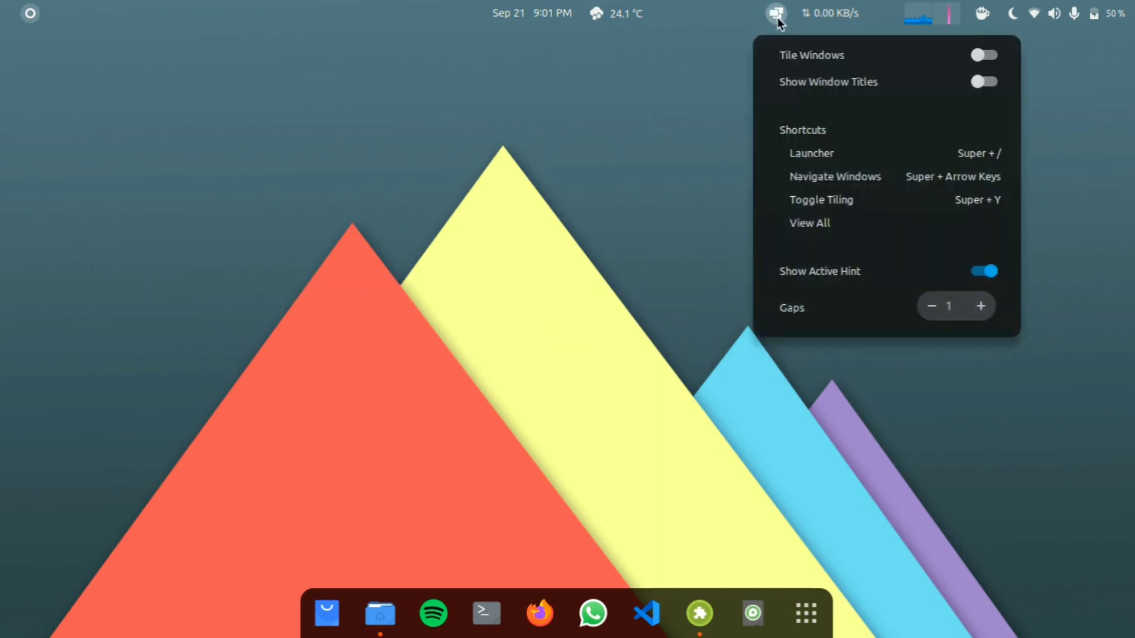
left_click(979, 54)
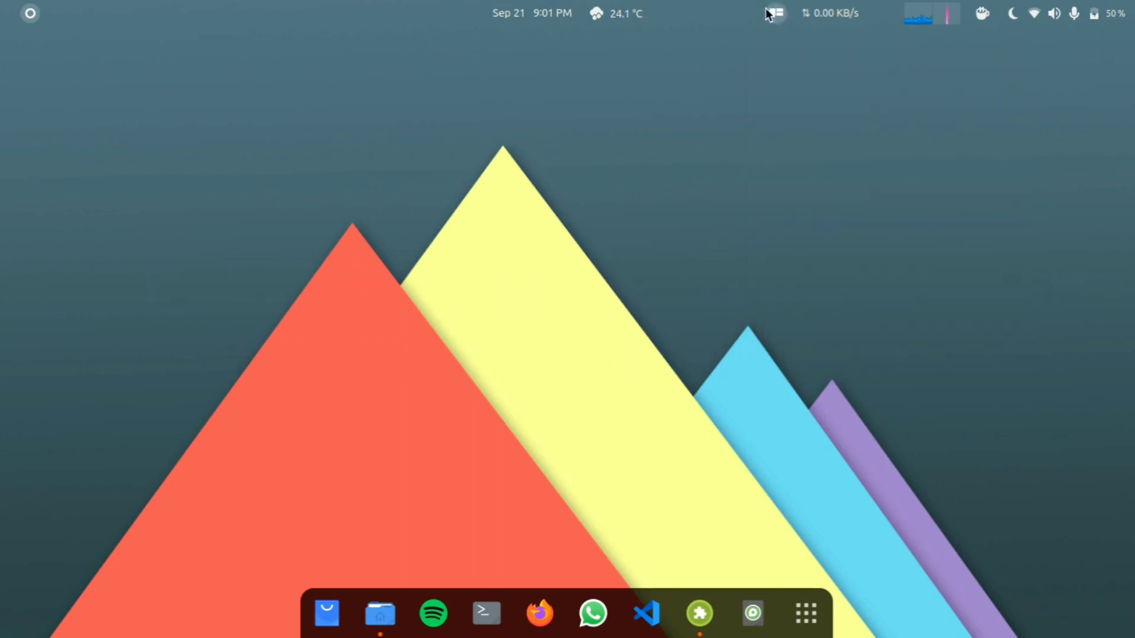
left_click(775, 13)
left_click(980, 82)
left_click(776, 12)
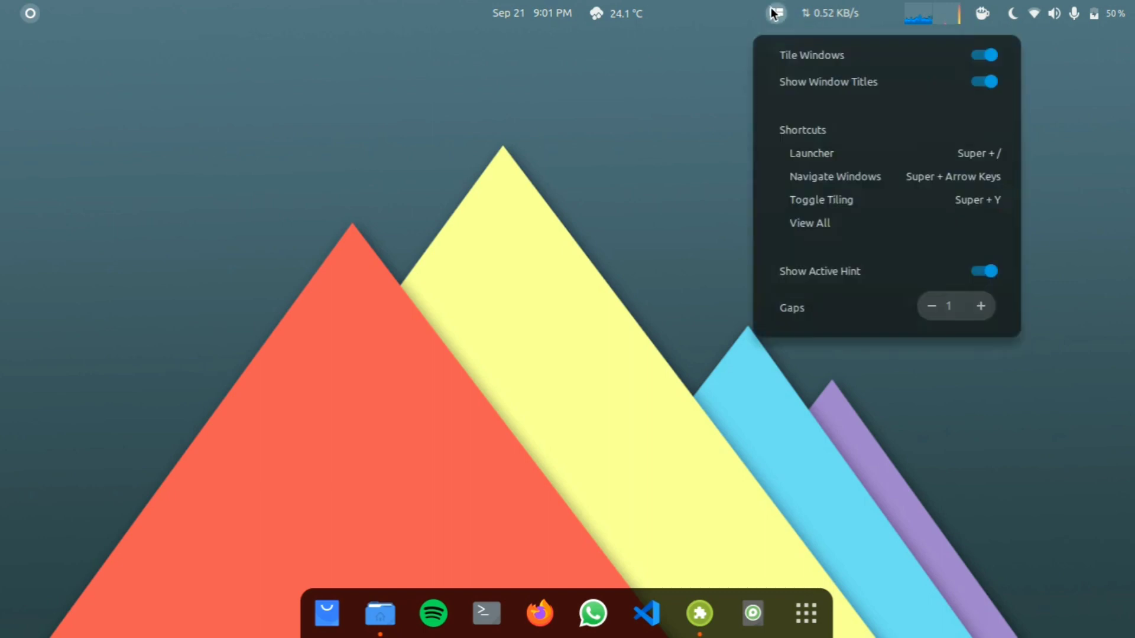
left_click(738, 217)
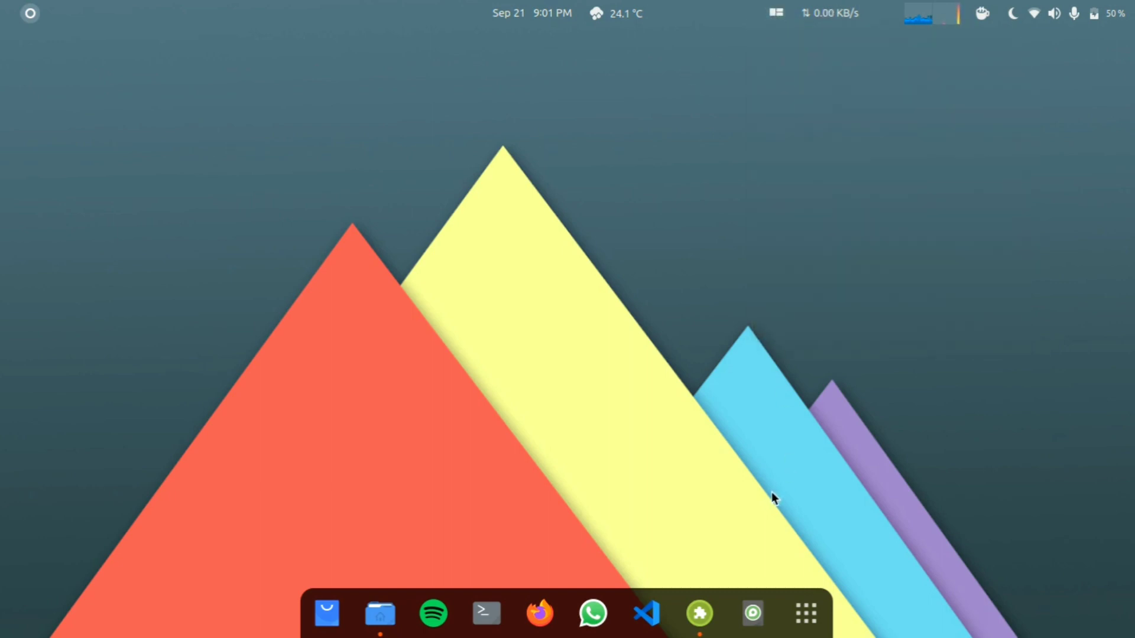
- Restore the Extensions and Home windows from the overview and switch between them to show the active window hint
key("super")
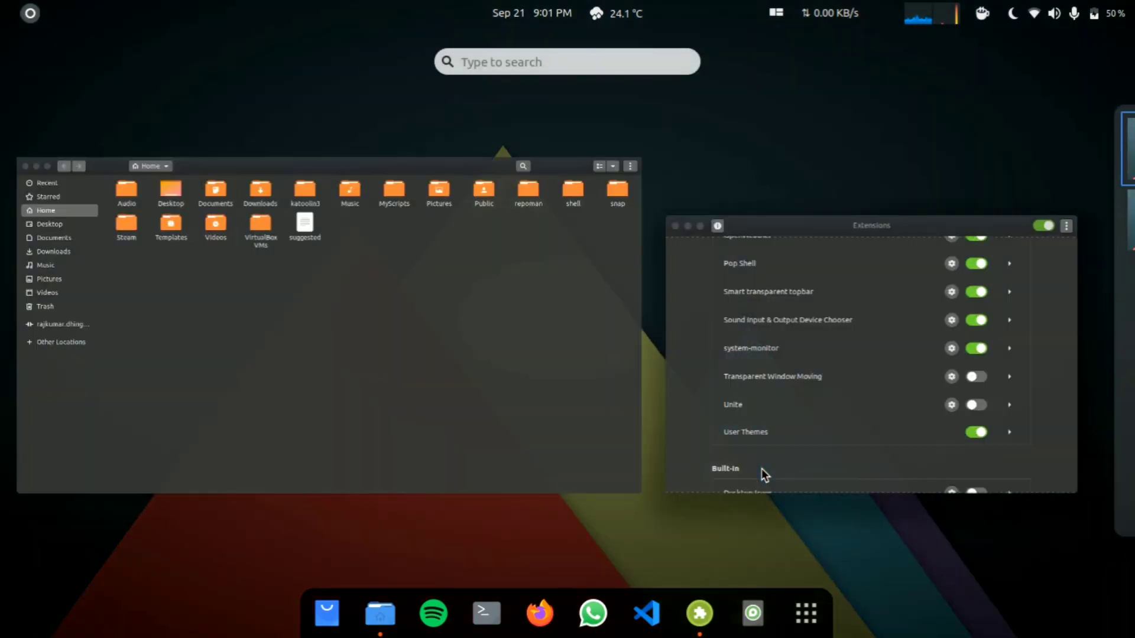
left_click(755, 364)
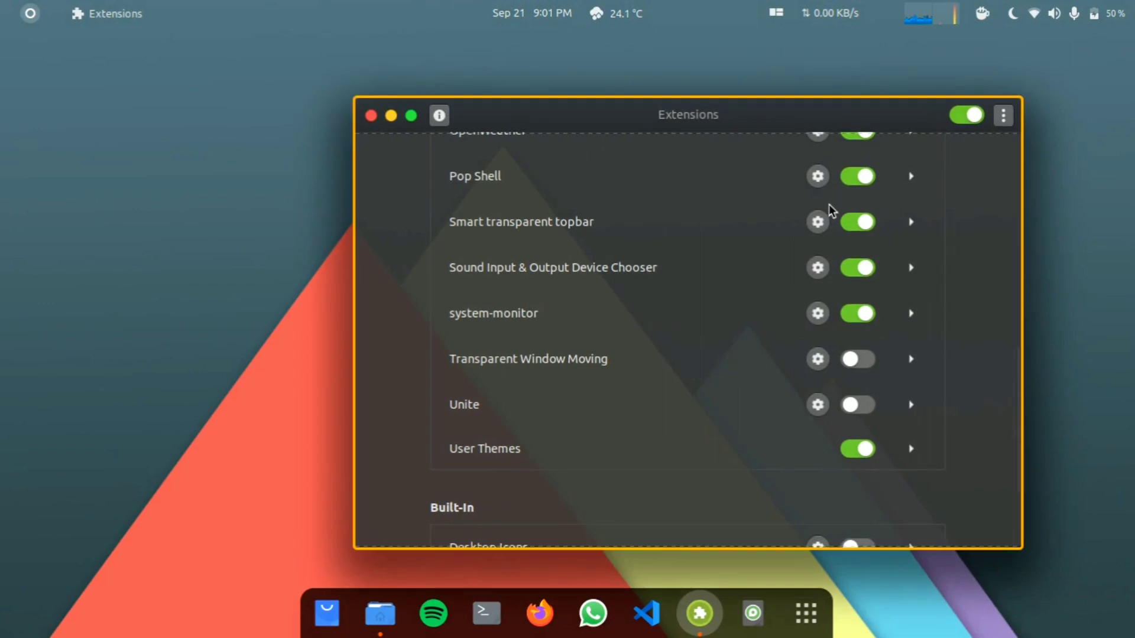
key("super")
left_click(672, 364)
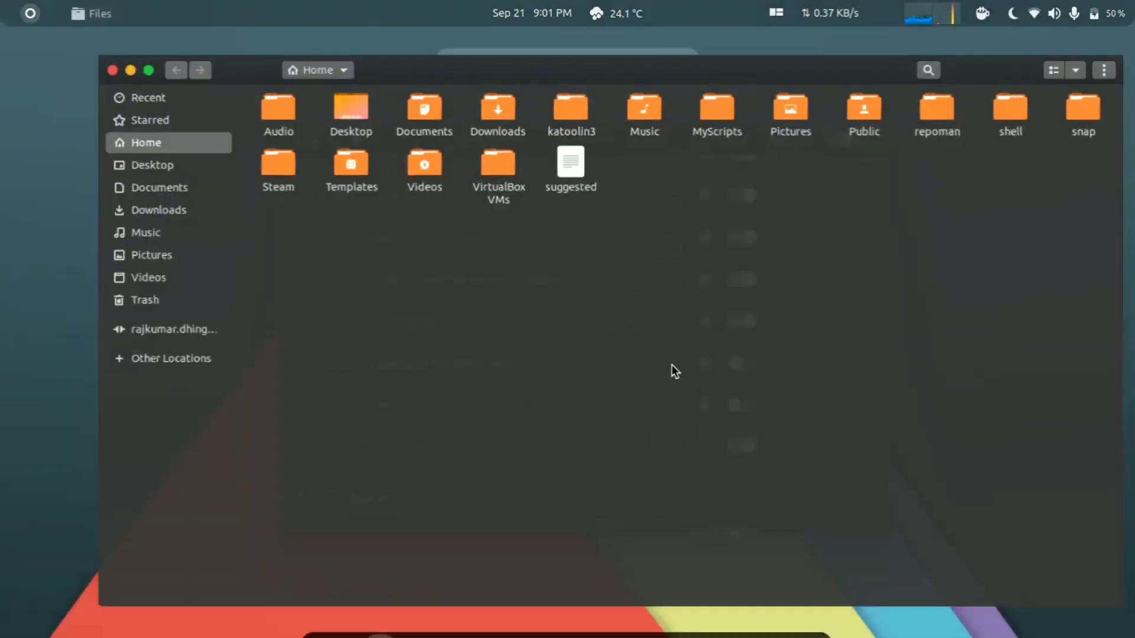
key("alt+Tab")
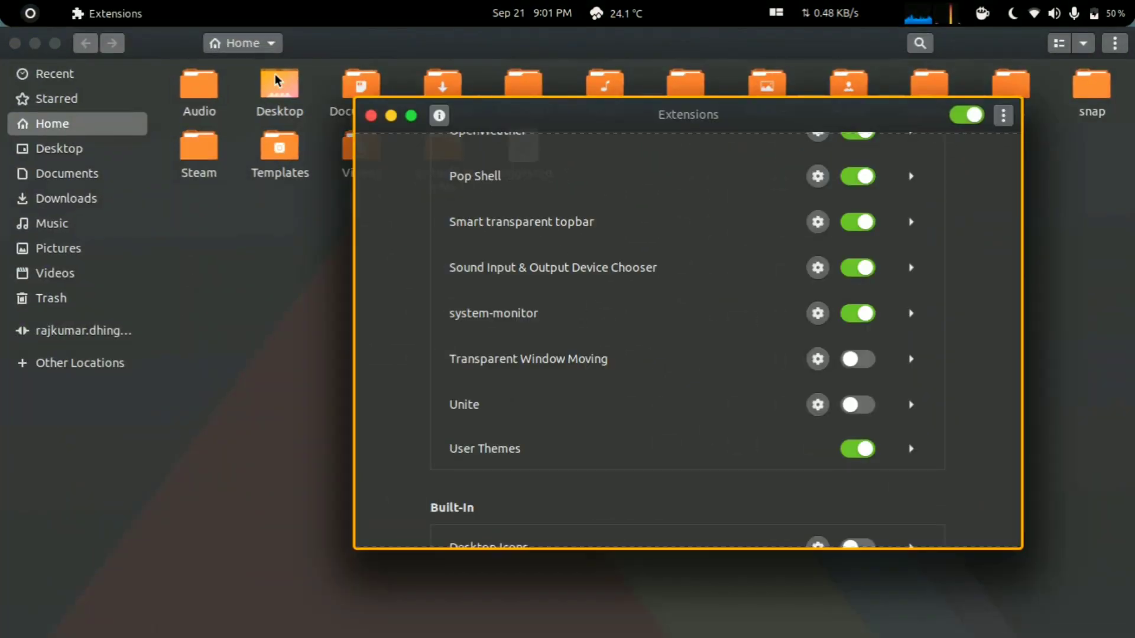
key("alt+Tab")
key("alt+Tab")
- Arrange the Home and Extensions windows side by side in two halves of the screen, ending with both minimized
left_click(591, 46)
left_click(49, 39)
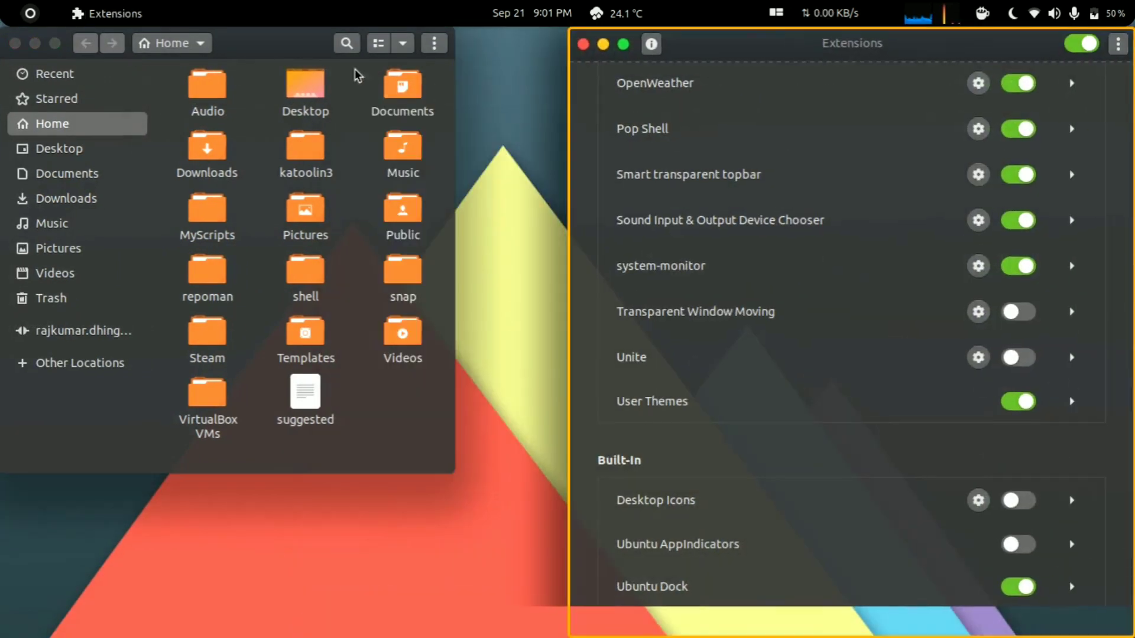
left_click(298, 49)
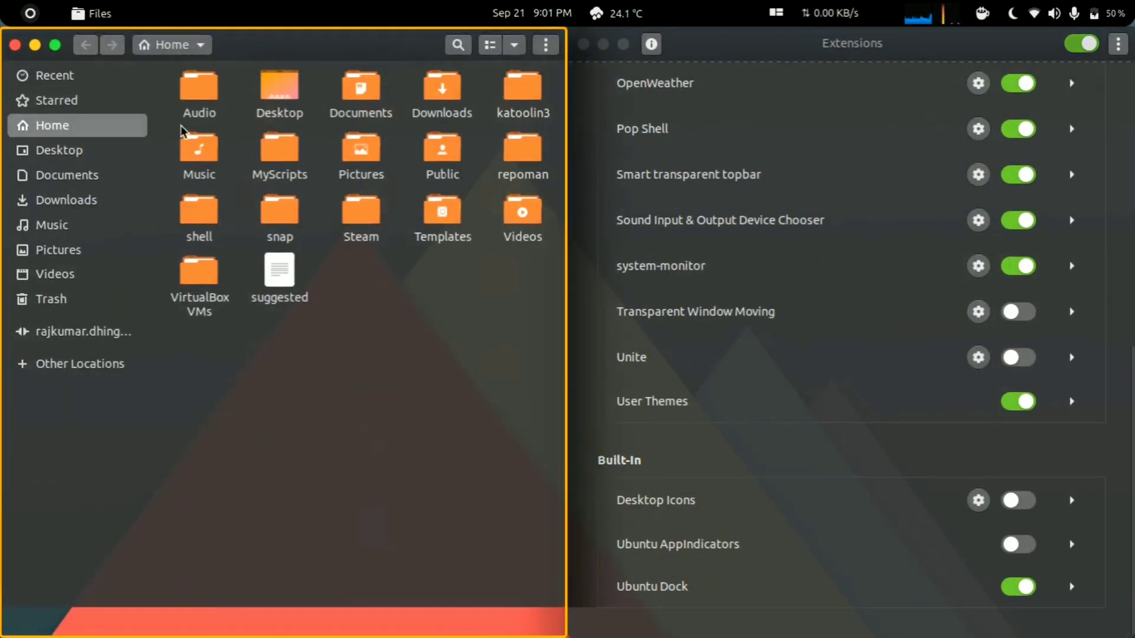
left_click(35, 44)
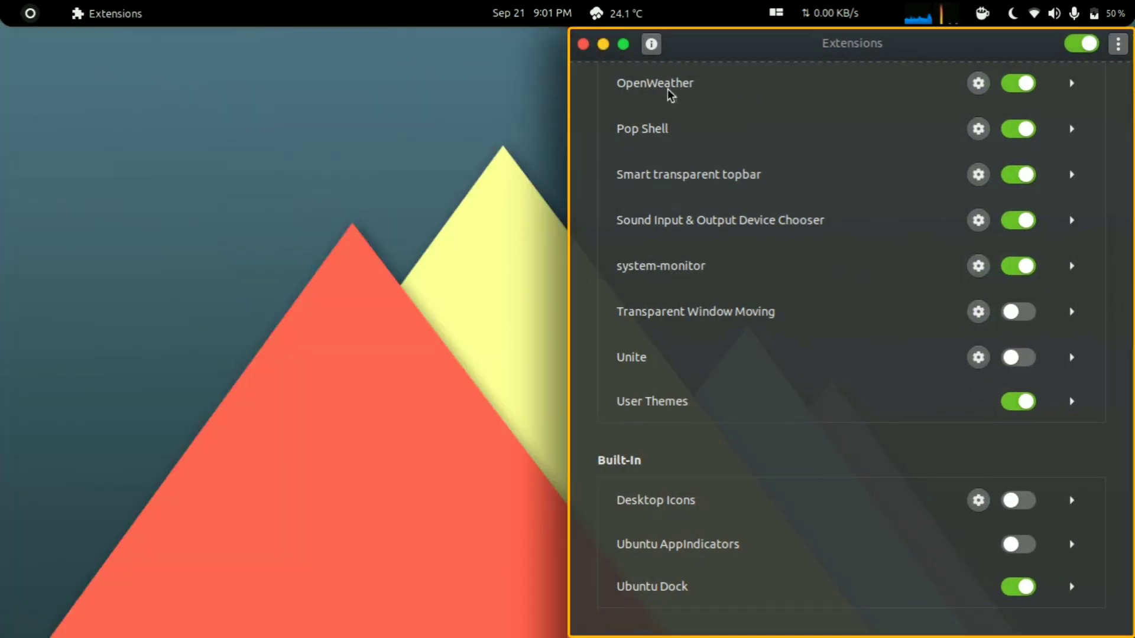
left_click(604, 45)
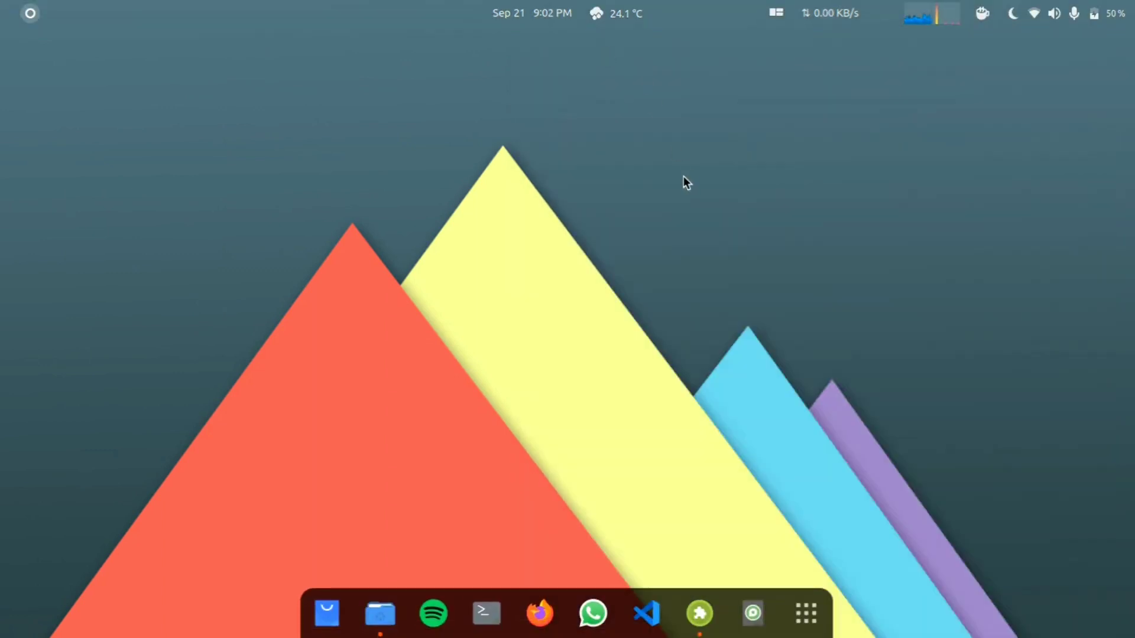
- Turn off Pop Shell window tiling and enable the GSConnect extension in the restored, maximized Extensions window
left_click(699, 614)
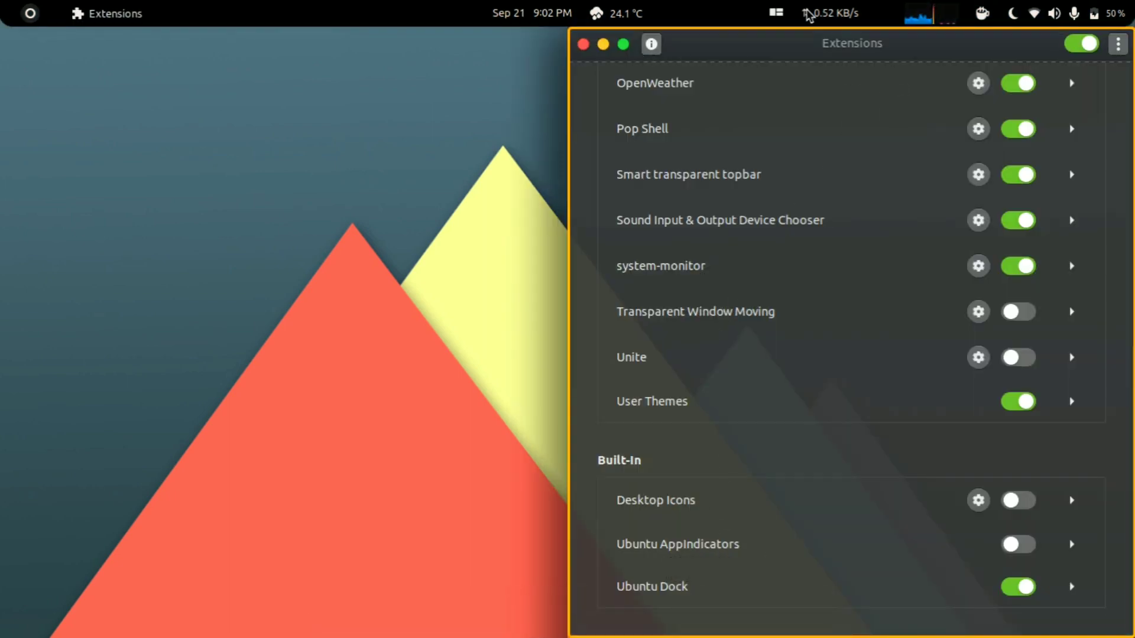
left_click(780, 13)
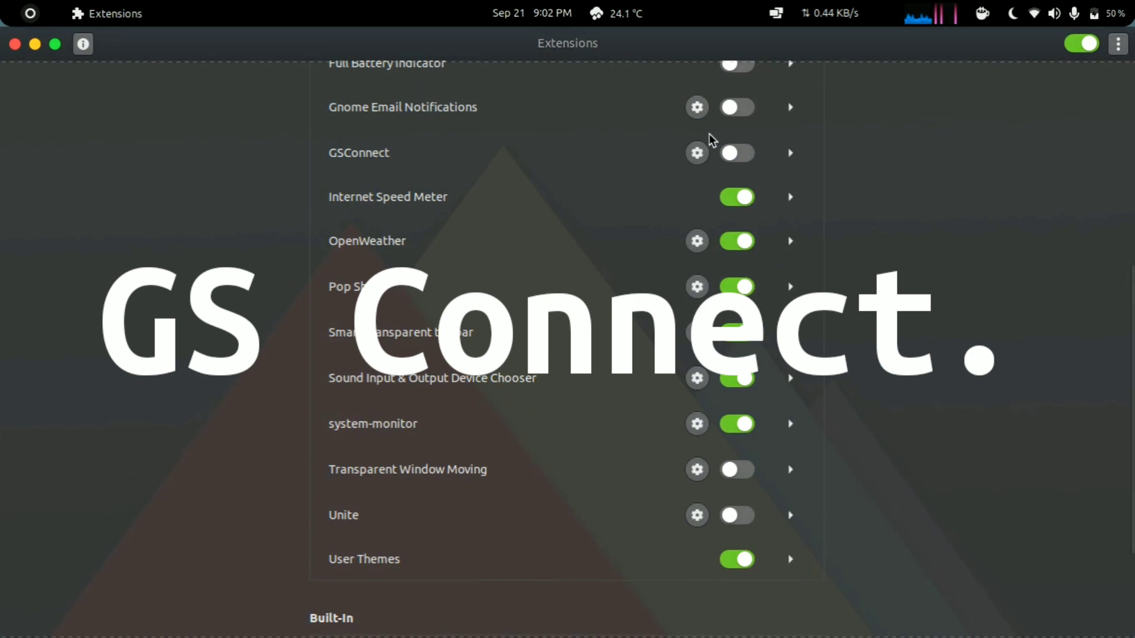
left_click(737, 163)
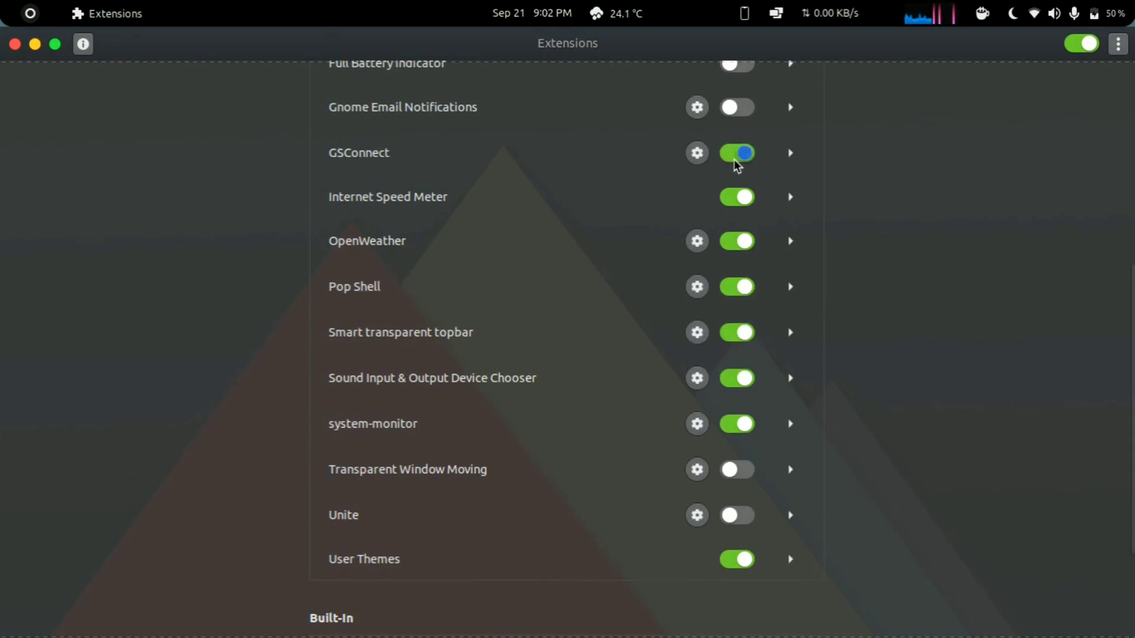
- View the connected phone's GSConnect actions and battery status, closing the device menu when finished
left_click(744, 17)
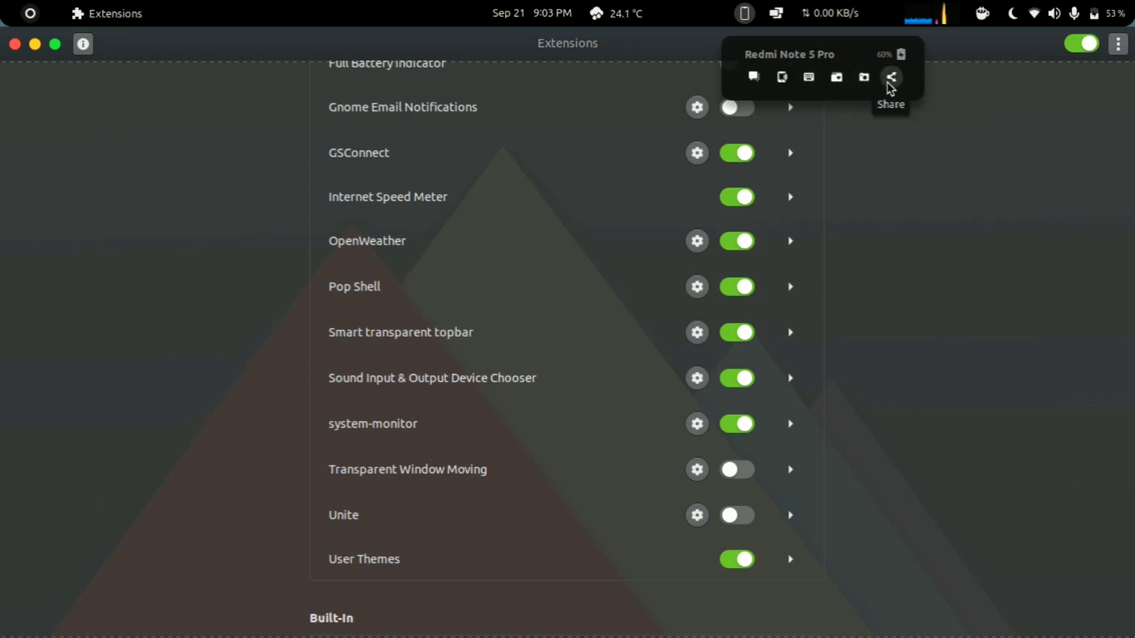
mouse_move(891, 50)
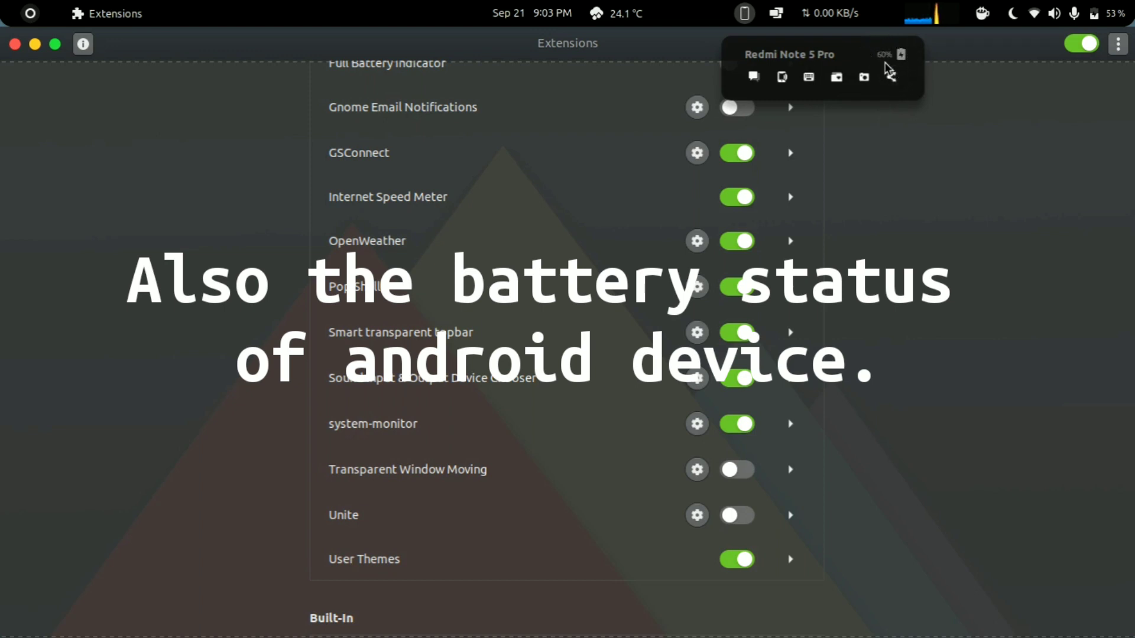
left_click(752, 23)
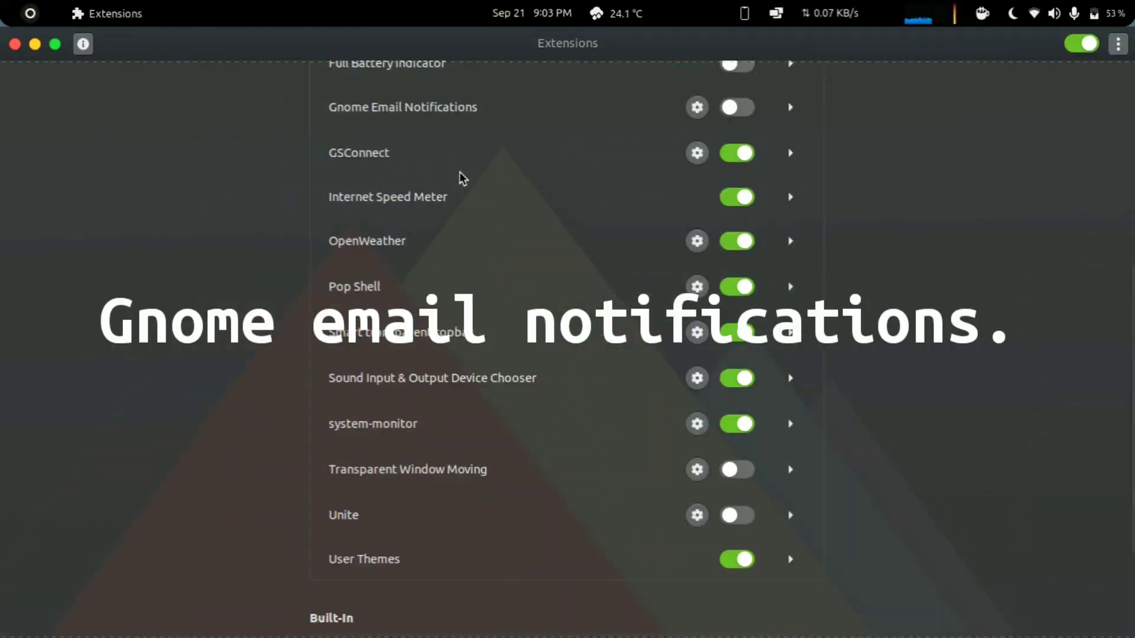
- Enable the Gnome Email Notifications extension and check the notification list for messages
left_click(744, 111)
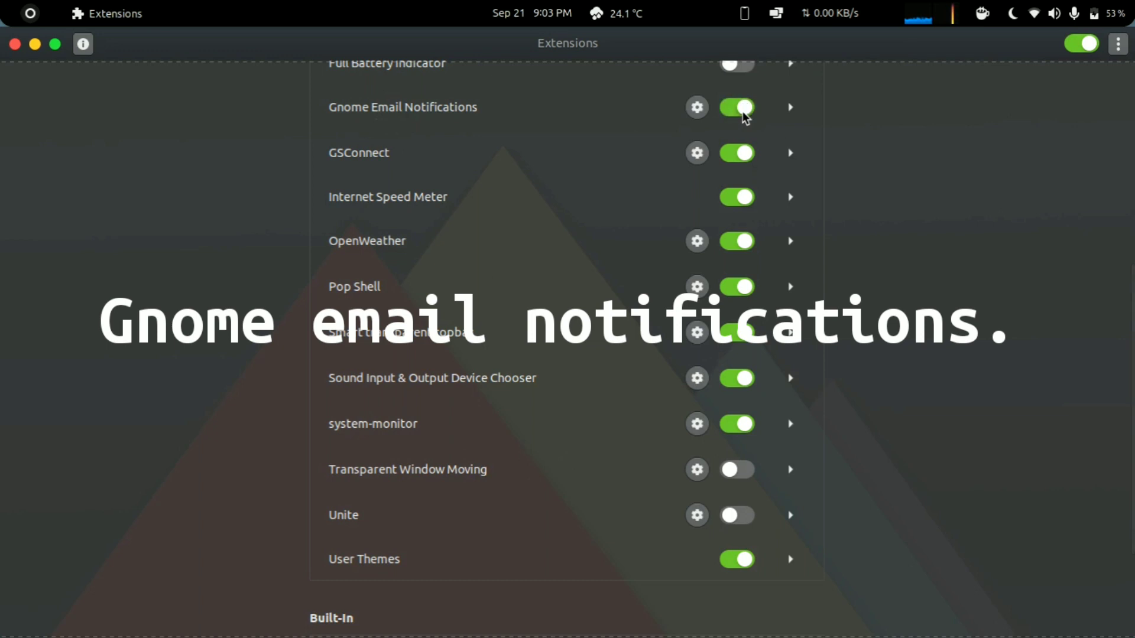
left_click(548, 11)
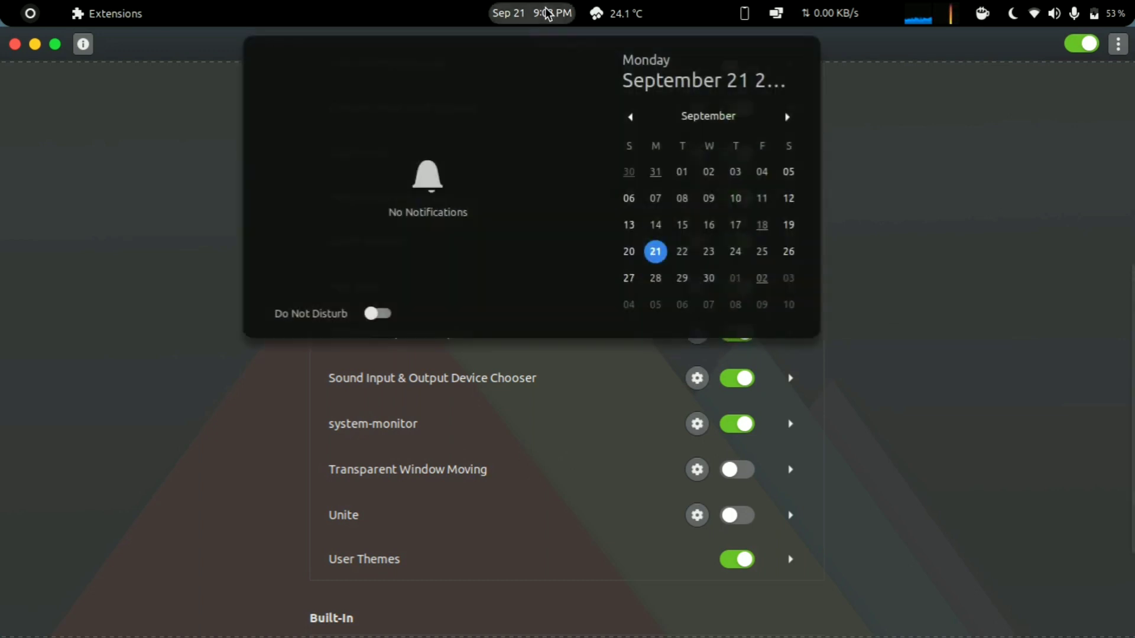
left_click(548, 12)
scroll(615, 307, "up", 2)
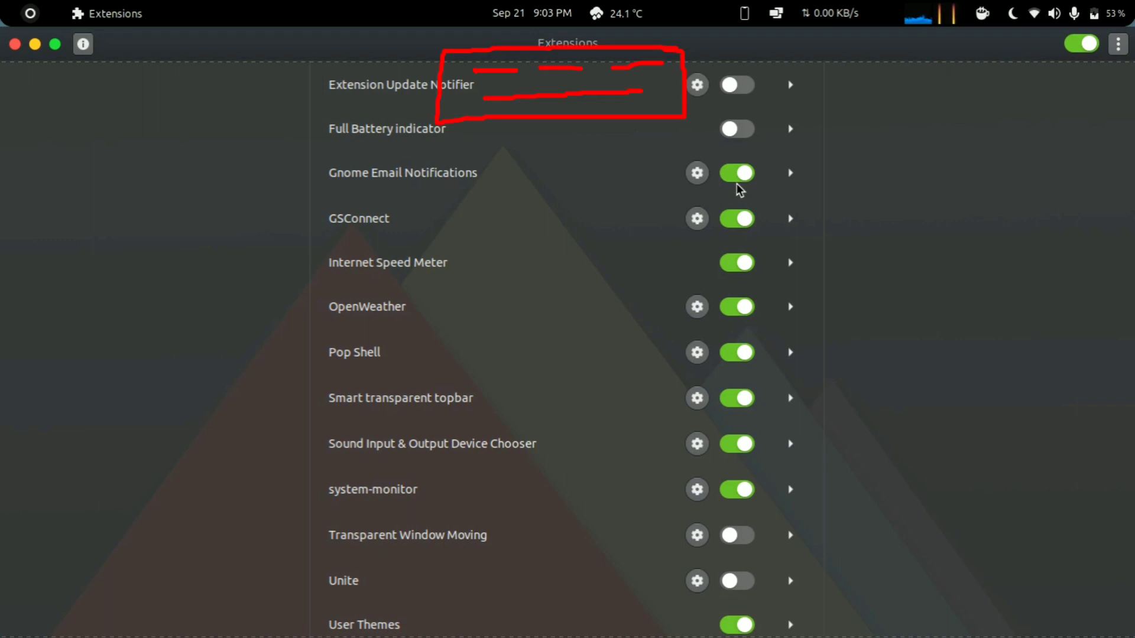
left_click(506, 21)
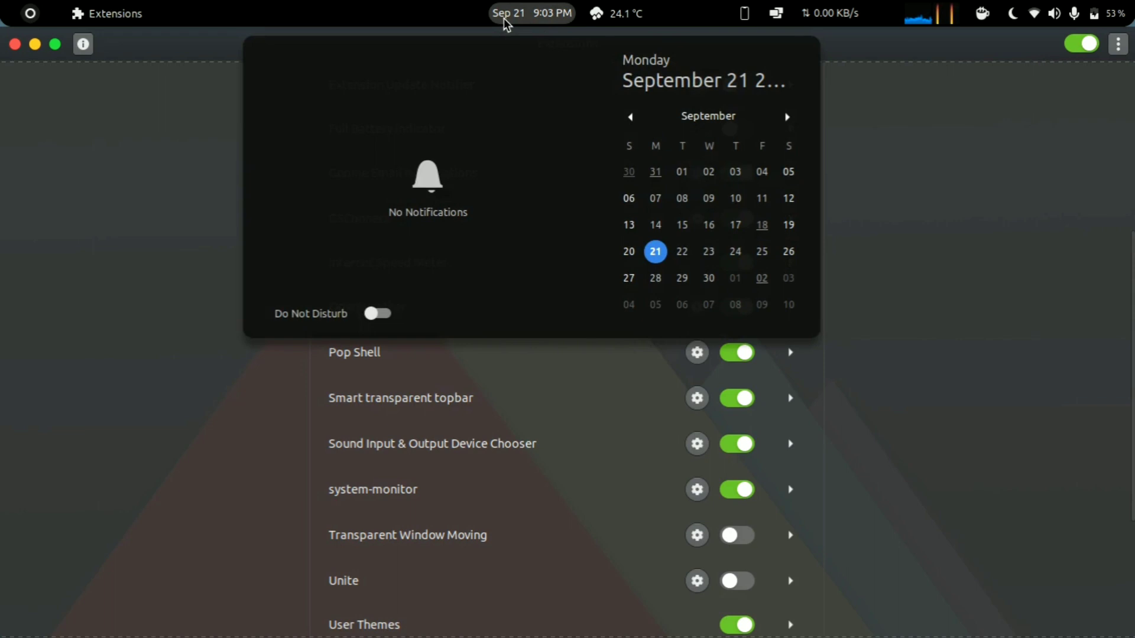
left_click(505, 21)
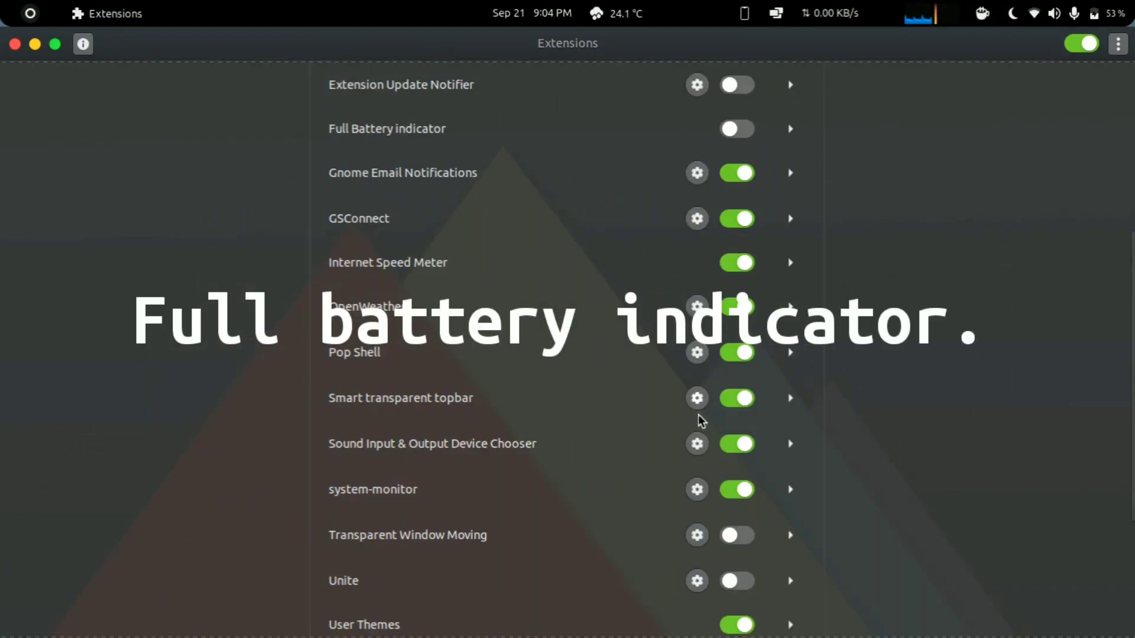
- Enable the Full Battery indicator extension and dismiss the Vi Movies and TV notification
scroll(702, 420, "down", 5)
scroll(702, 437, "up", 6)
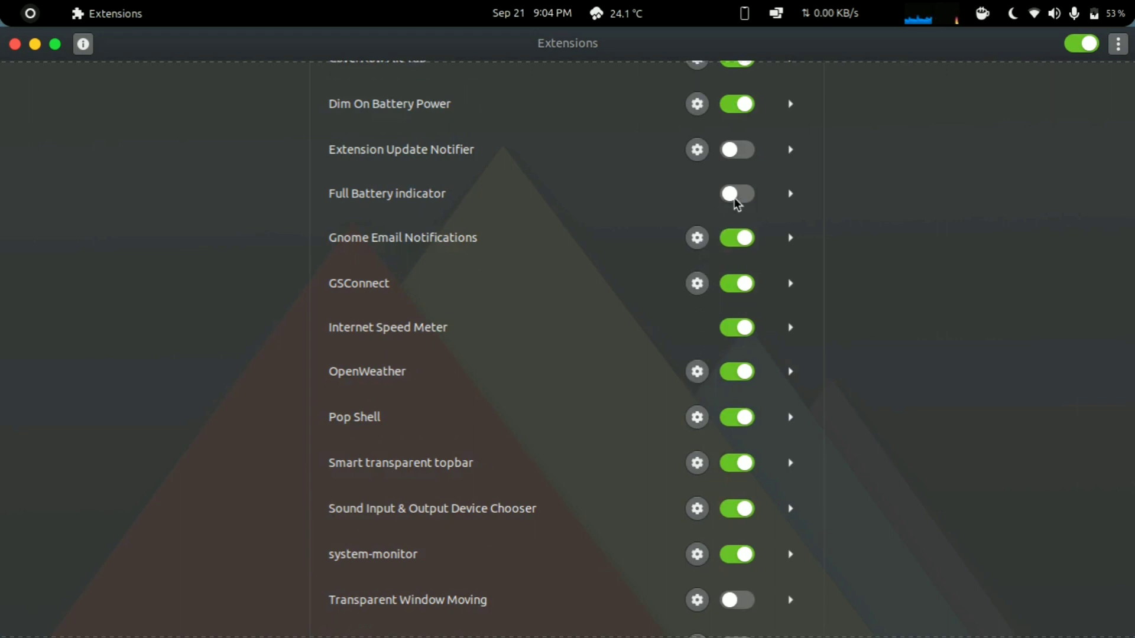
left_click(735, 199)
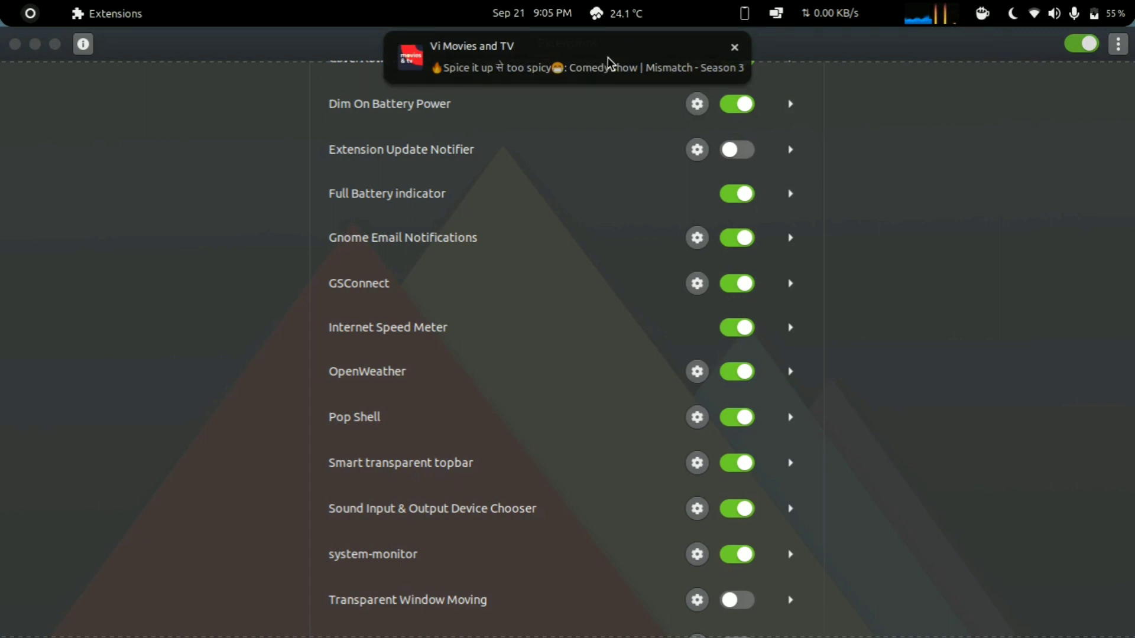
left_click(733, 49)
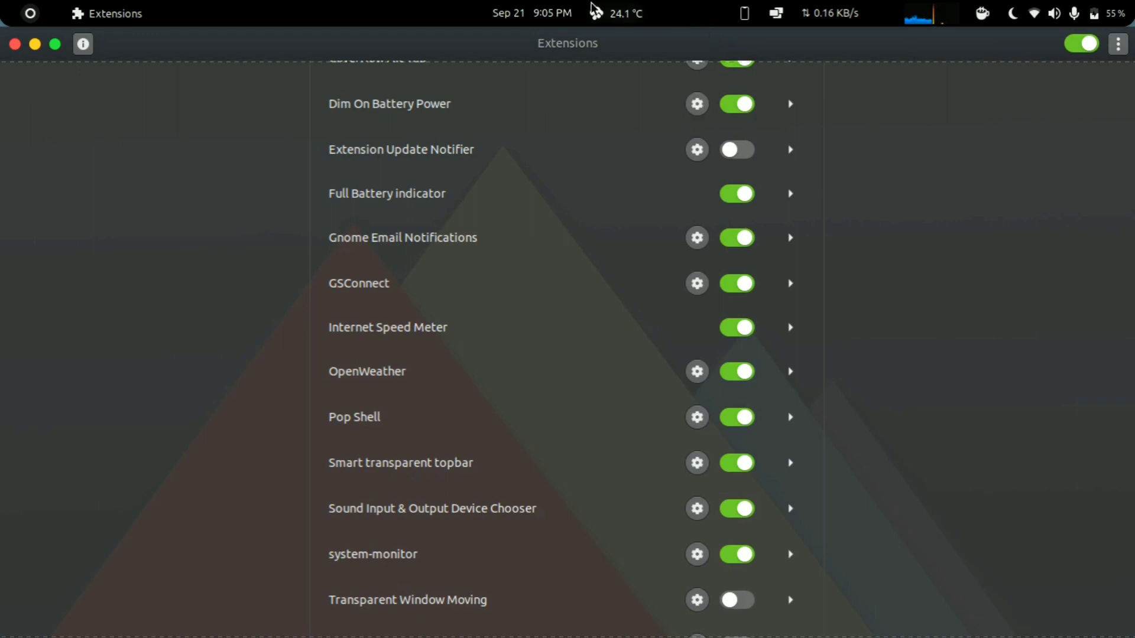
- Enable the Unite extension and switch it off and on twice to compare the top bar icon spacing
scroll(681, 411, "down", 4)
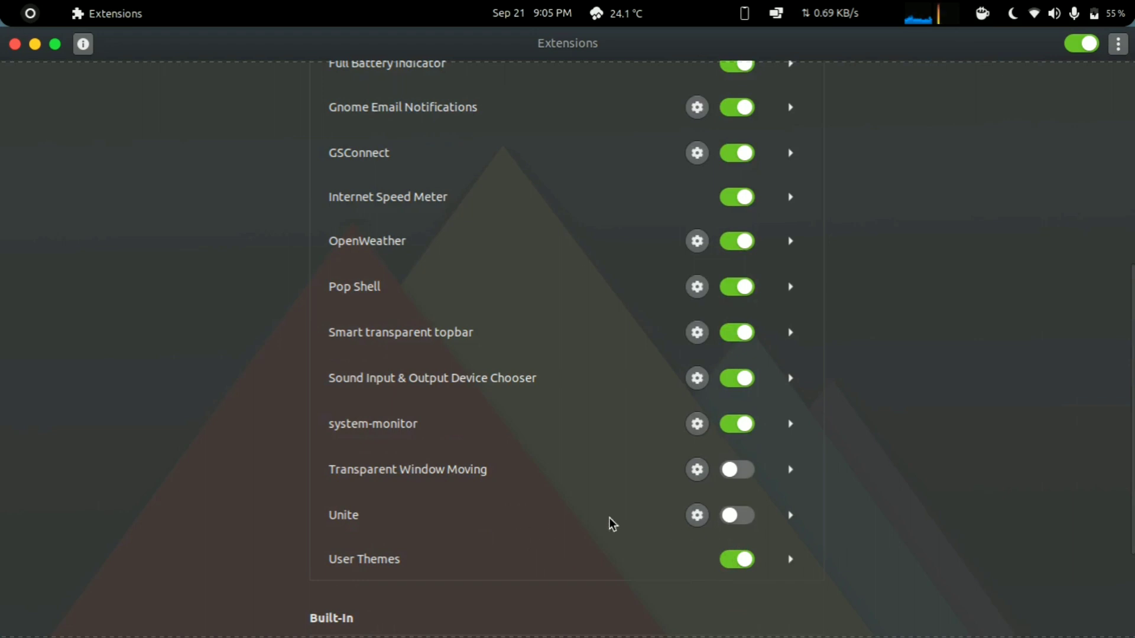
left_click(741, 523)
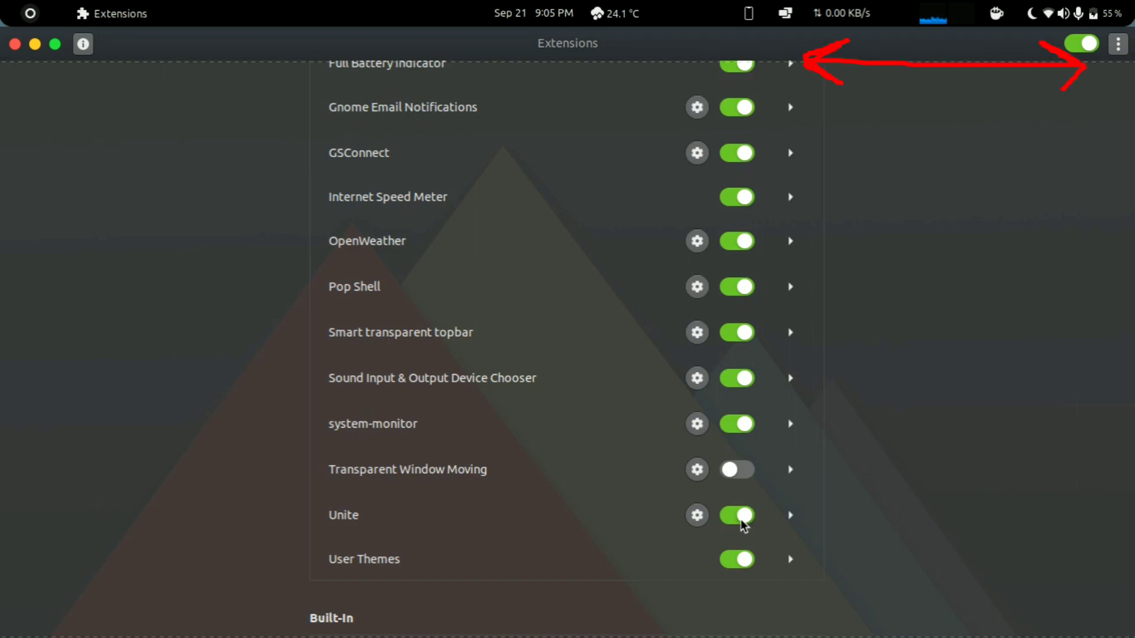
left_click(742, 522)
left_click(742, 523)
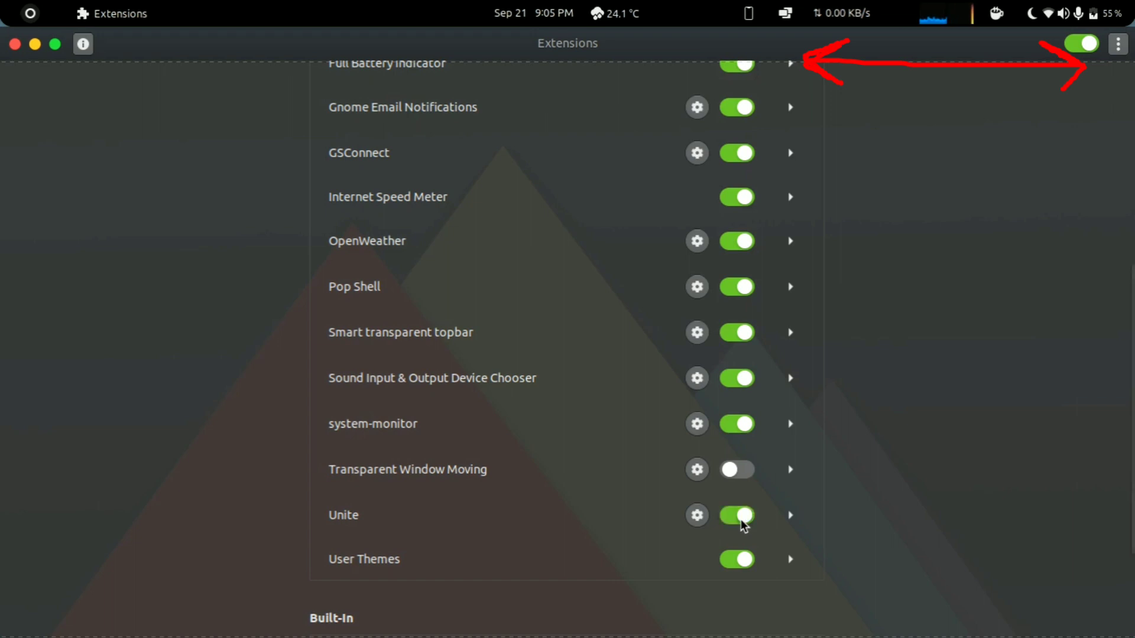
left_click(742, 523)
left_click(742, 523)
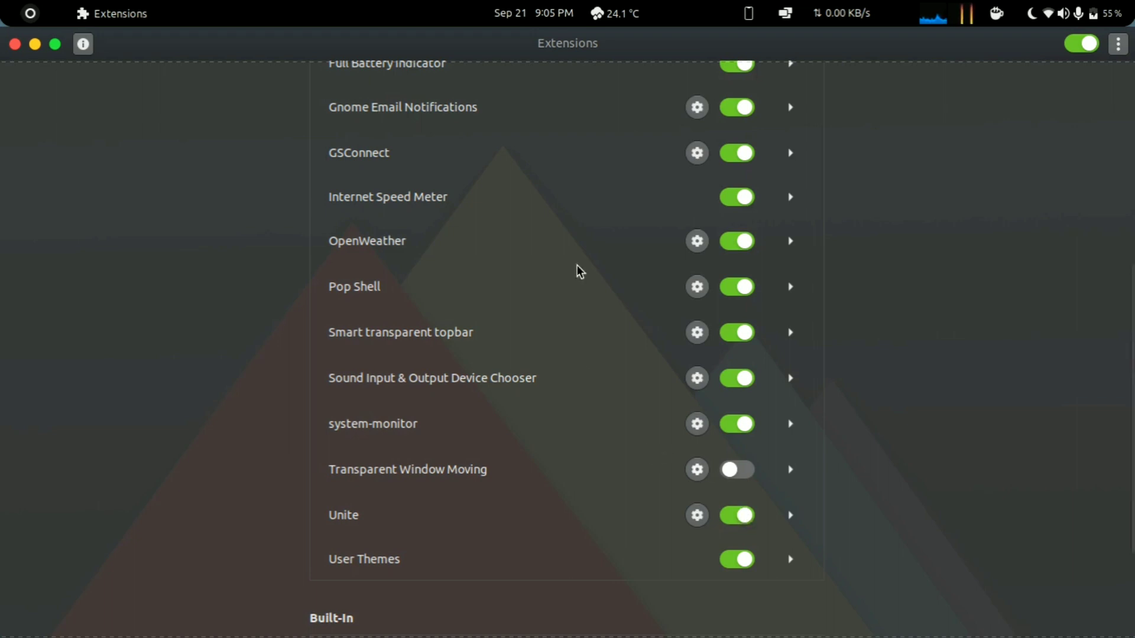
- Restore the Extensions window from its maximized state, enable Transparent Window Moving and move the window to show the effect
left_click_drag(659, 53, 654, 101)
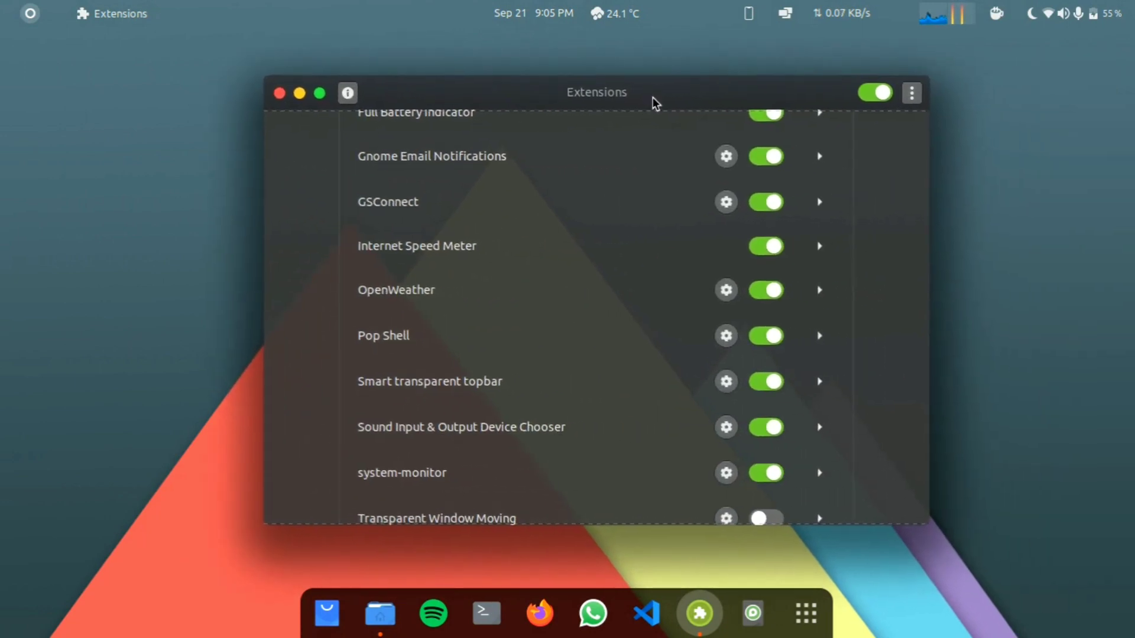
scroll(675, 253, "down", 5)
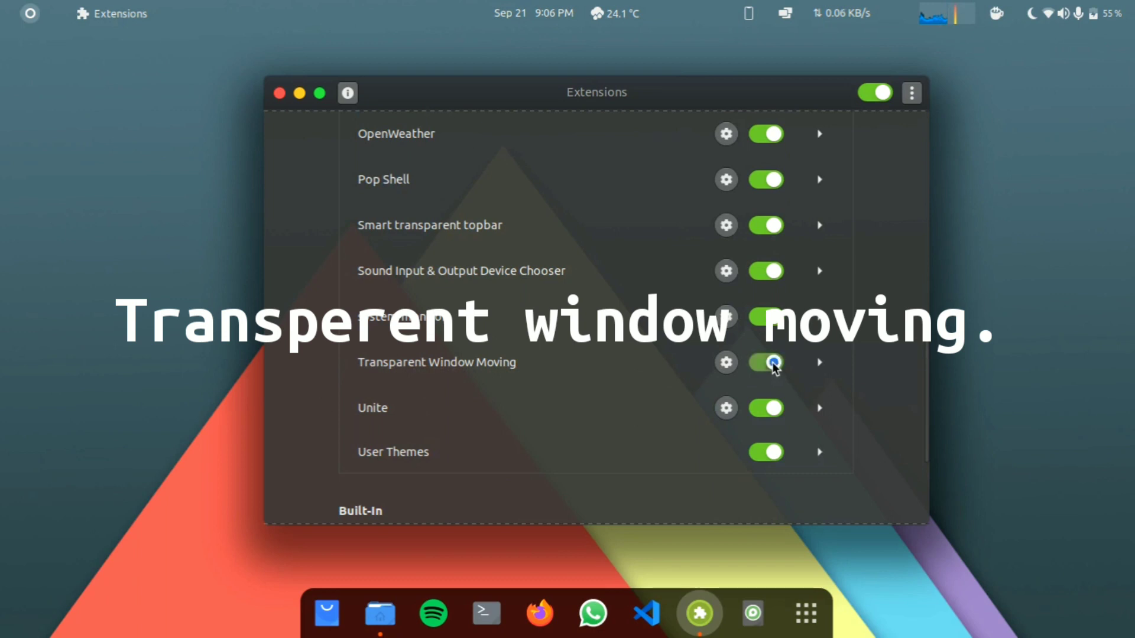
left_click(772, 363)
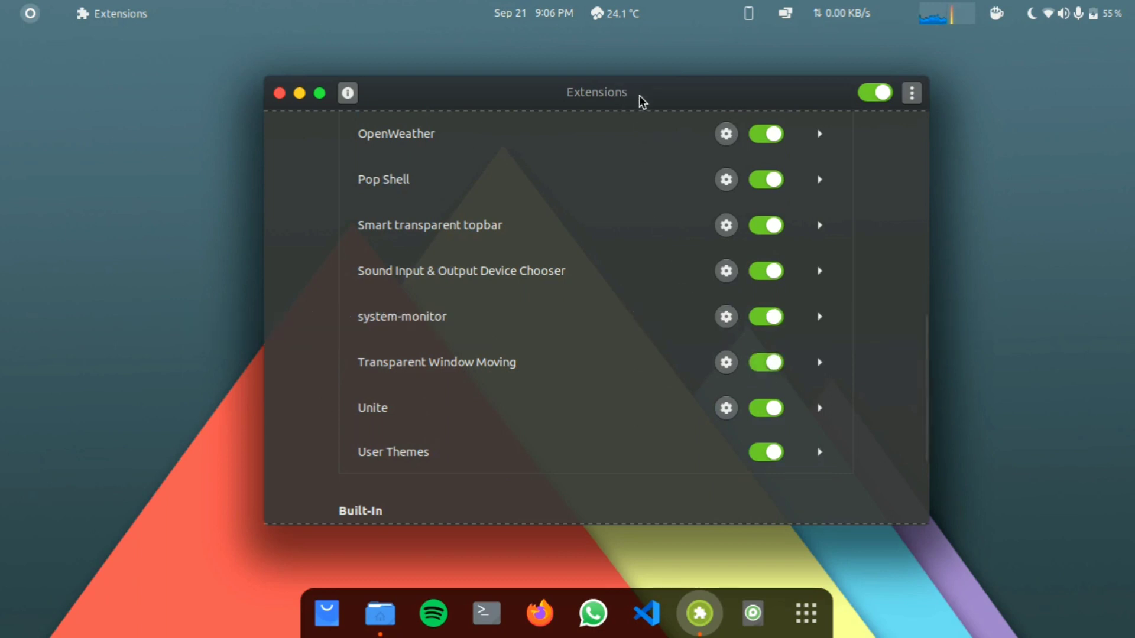
left_click_drag(643, 102, 544, 76)
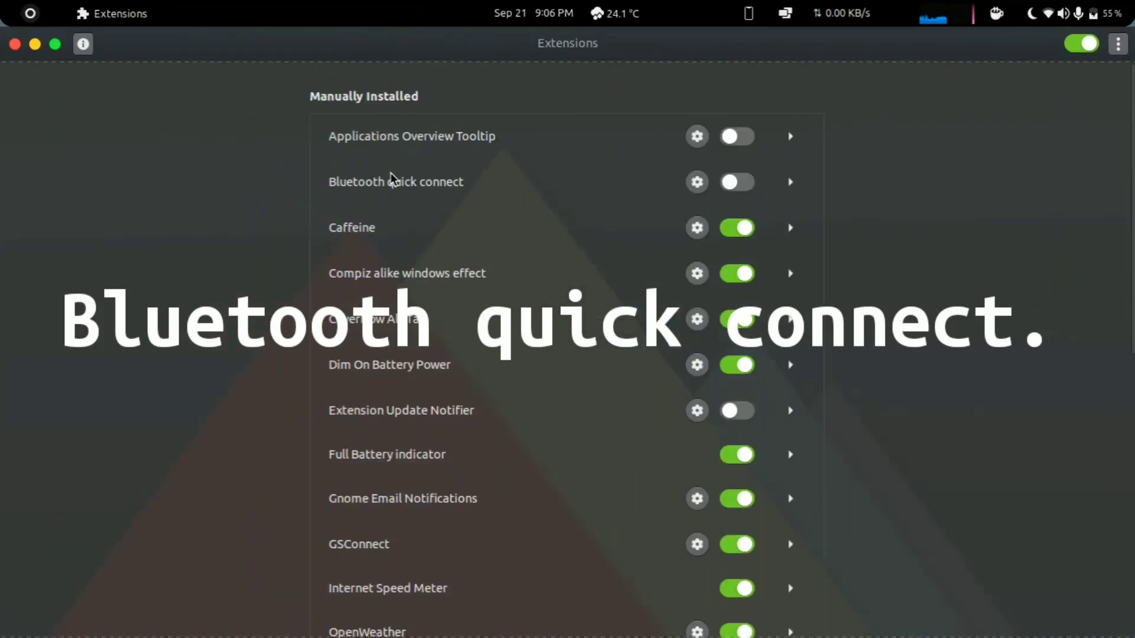
- Turn Bluetooth quick connect on and back off, with the Extensions window restored from its maximized state
left_click(737, 184)
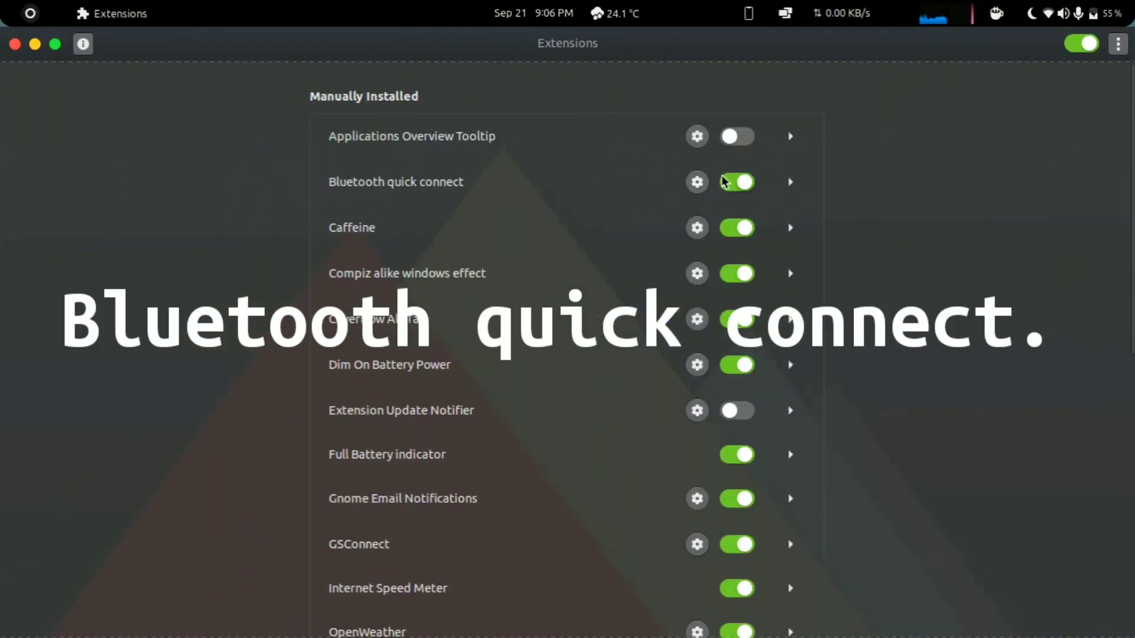
double_click(535, 44)
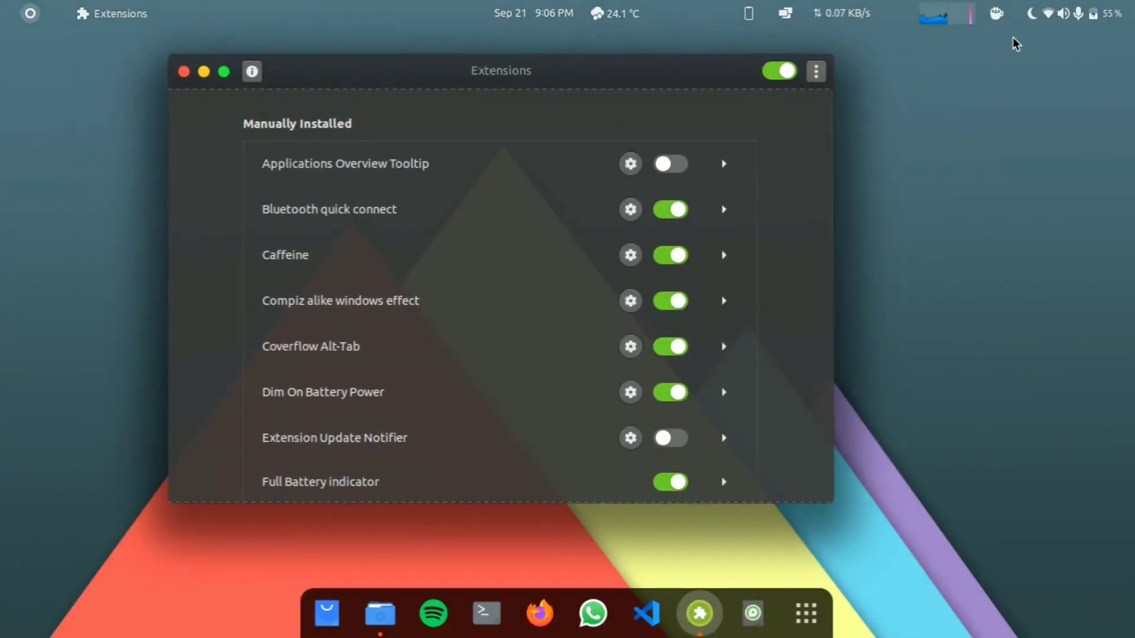
left_click(1079, 16)
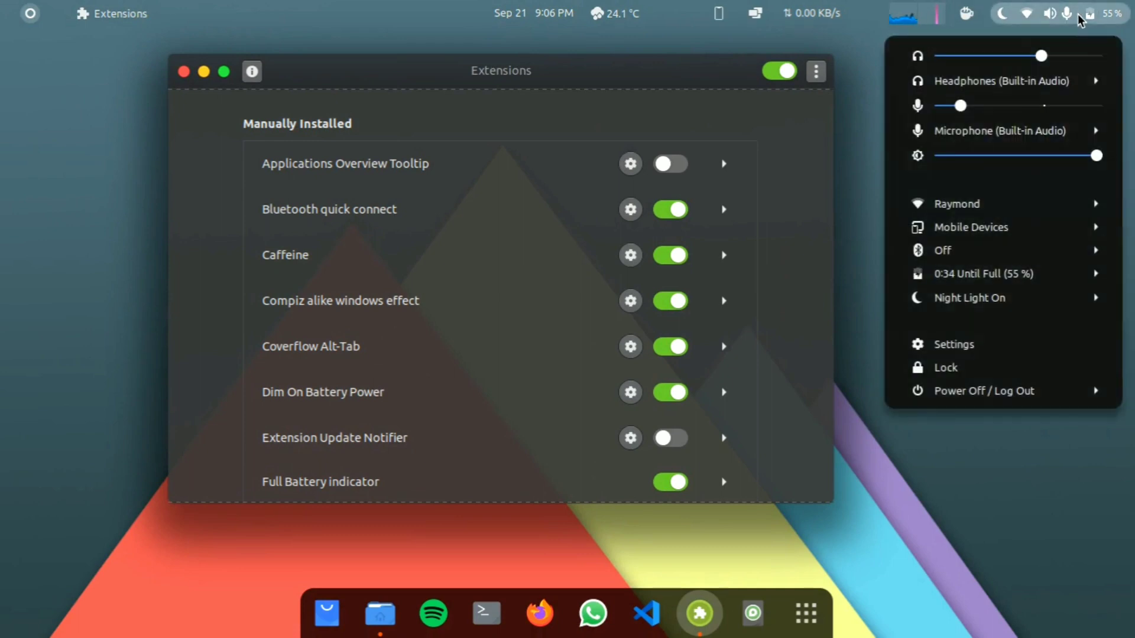
left_click(678, 211)
left_click(677, 210)
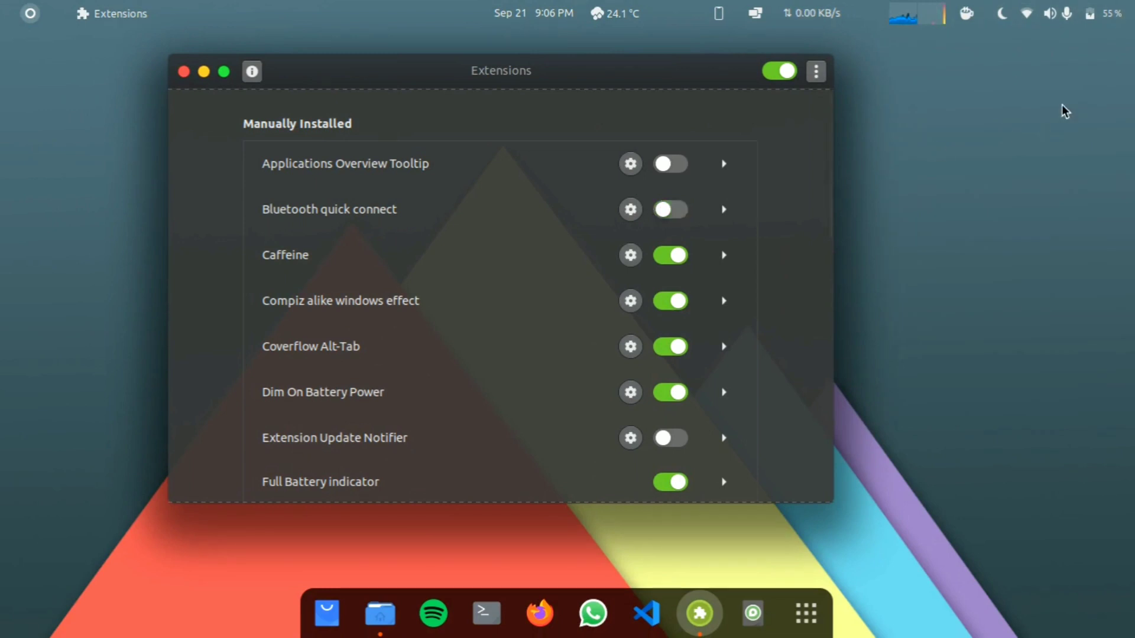
- Examine the Bluetooth options in the system menu with Bluetooth quick connect disabled, closing the menu when finished
left_click(1087, 17)
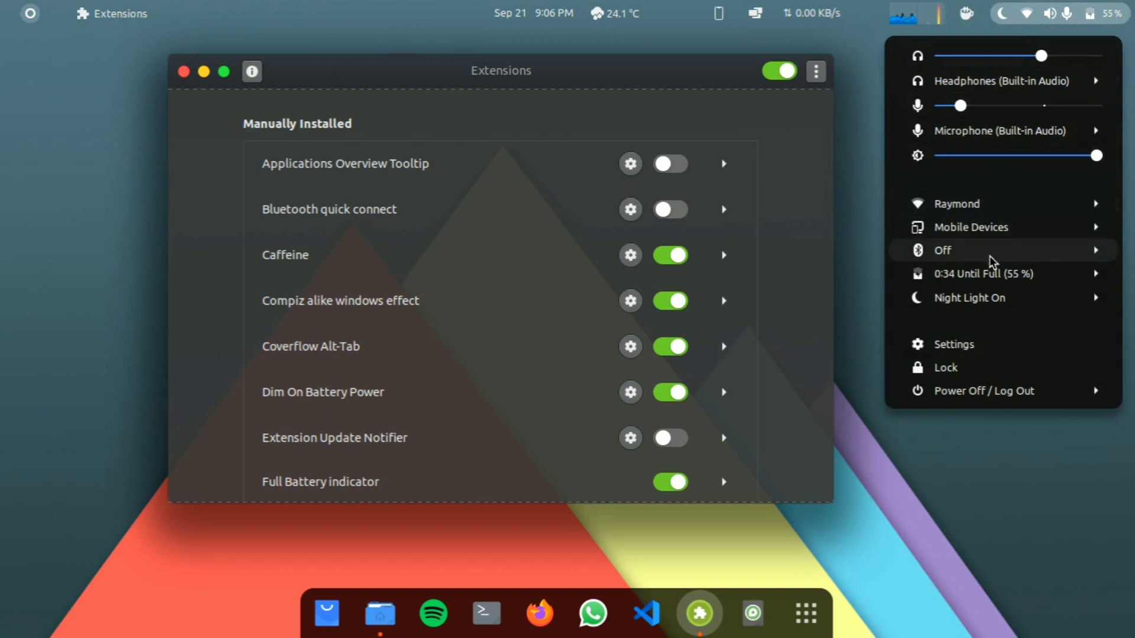
left_click(953, 258)
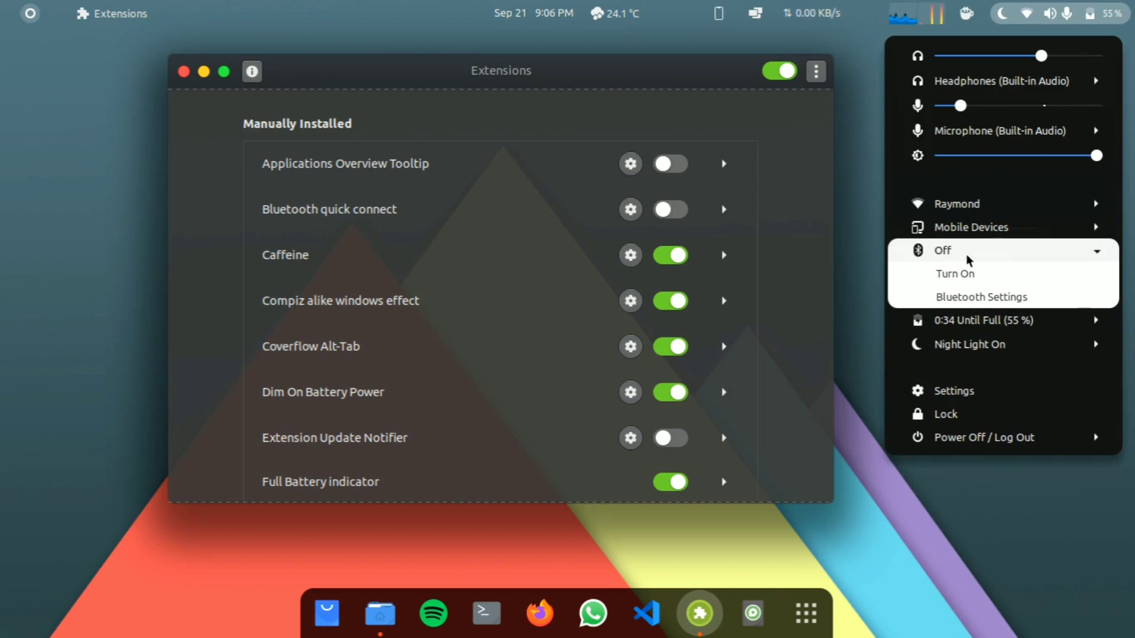
left_click(970, 260)
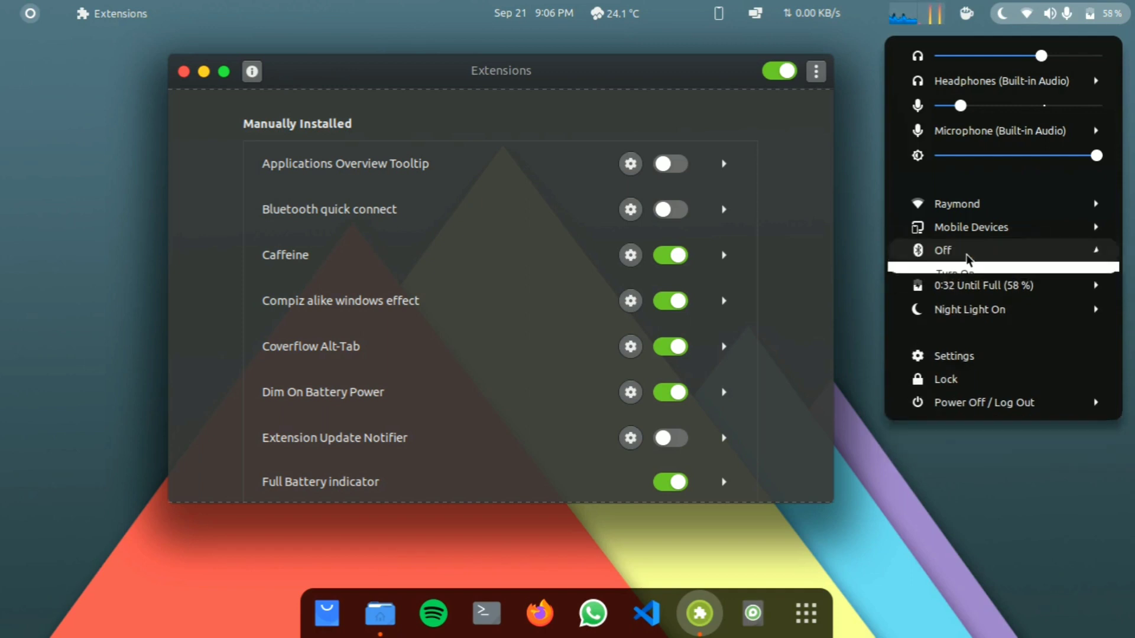
left_click(1082, 21)
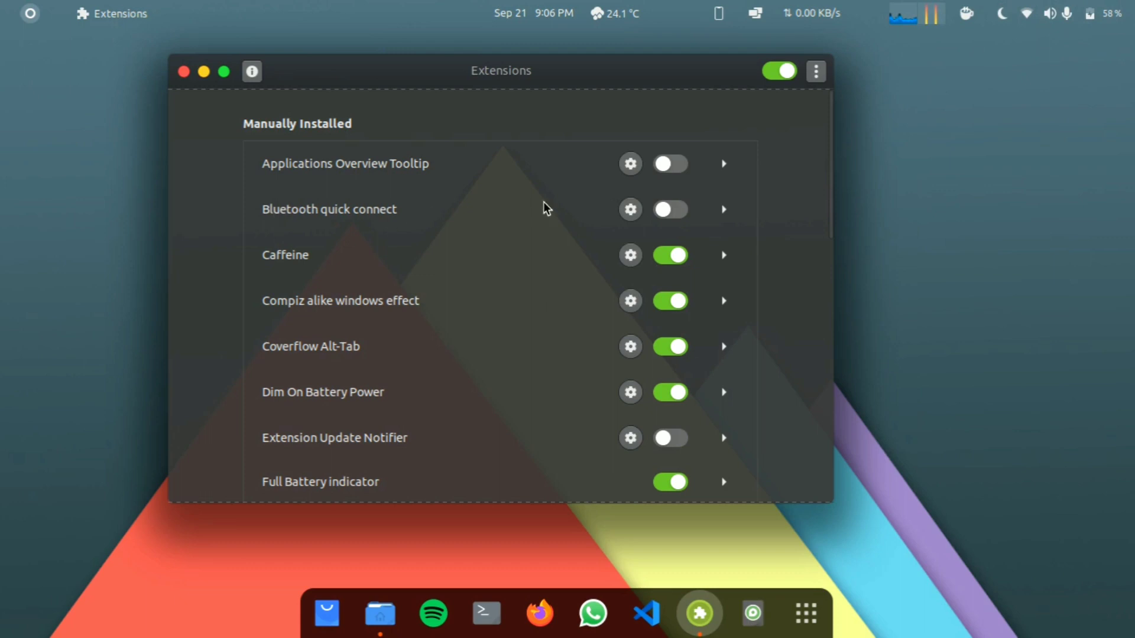
- Re-enable Bluetooth quick connect and expand the system menu's Bluetooth entry to turn Bluetooth on and show the paired devices
left_click(676, 212)
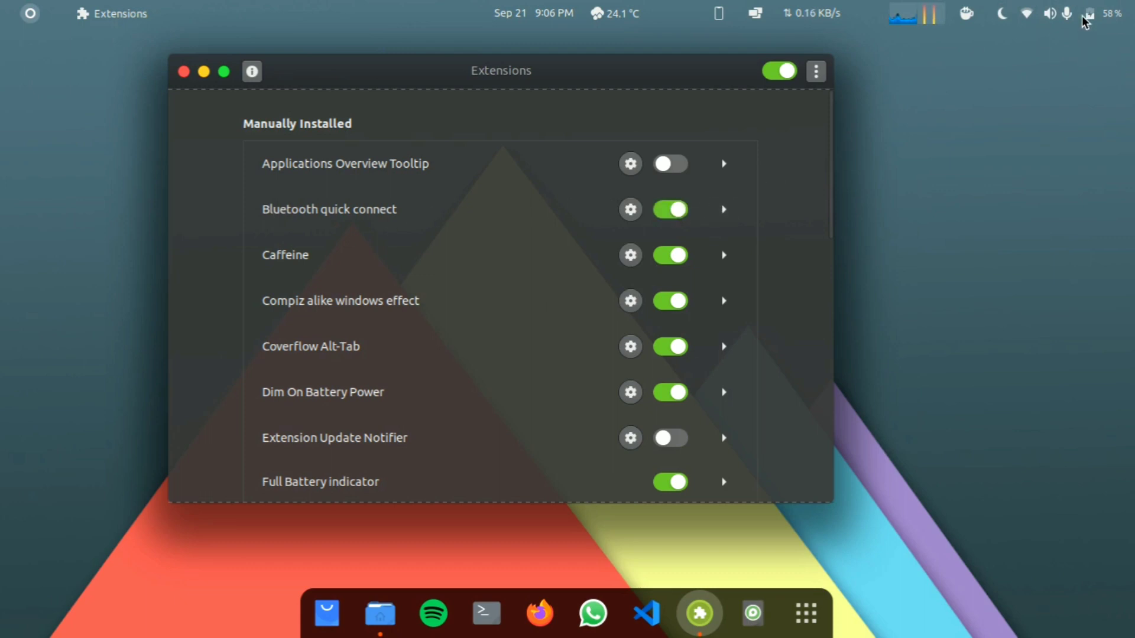
left_click(1084, 17)
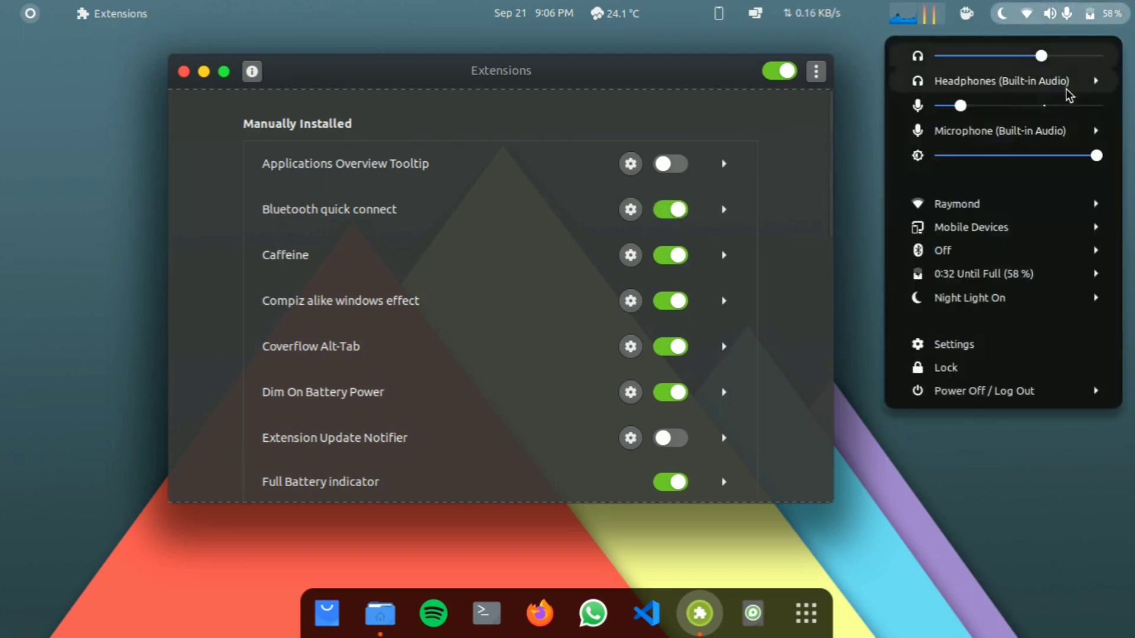
left_click(1009, 231)
left_click(993, 231)
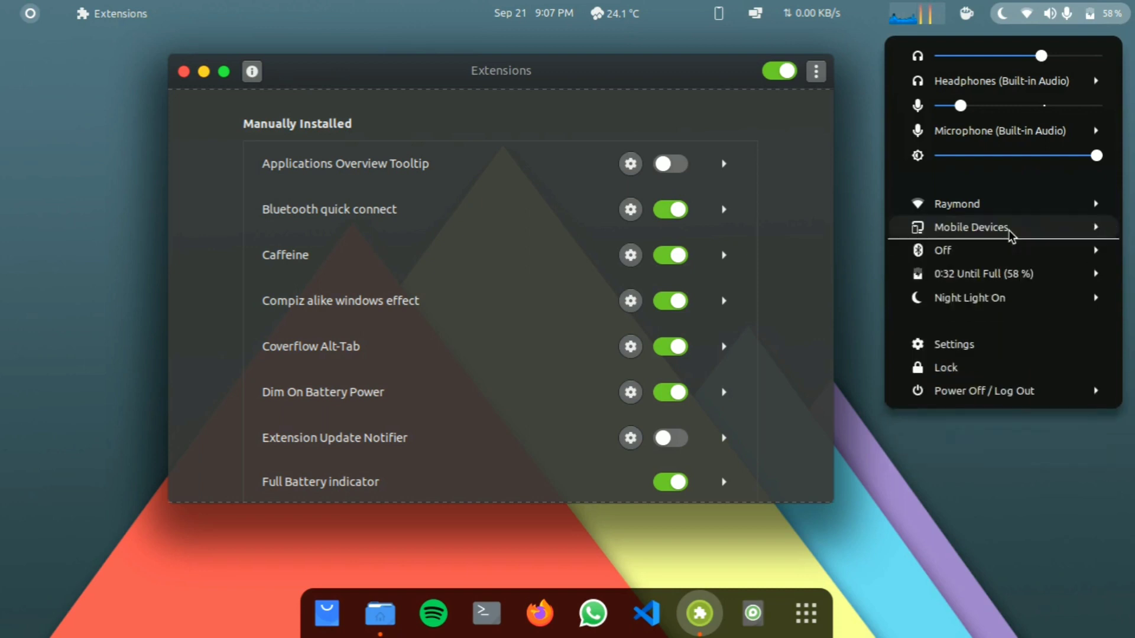
left_click(977, 253)
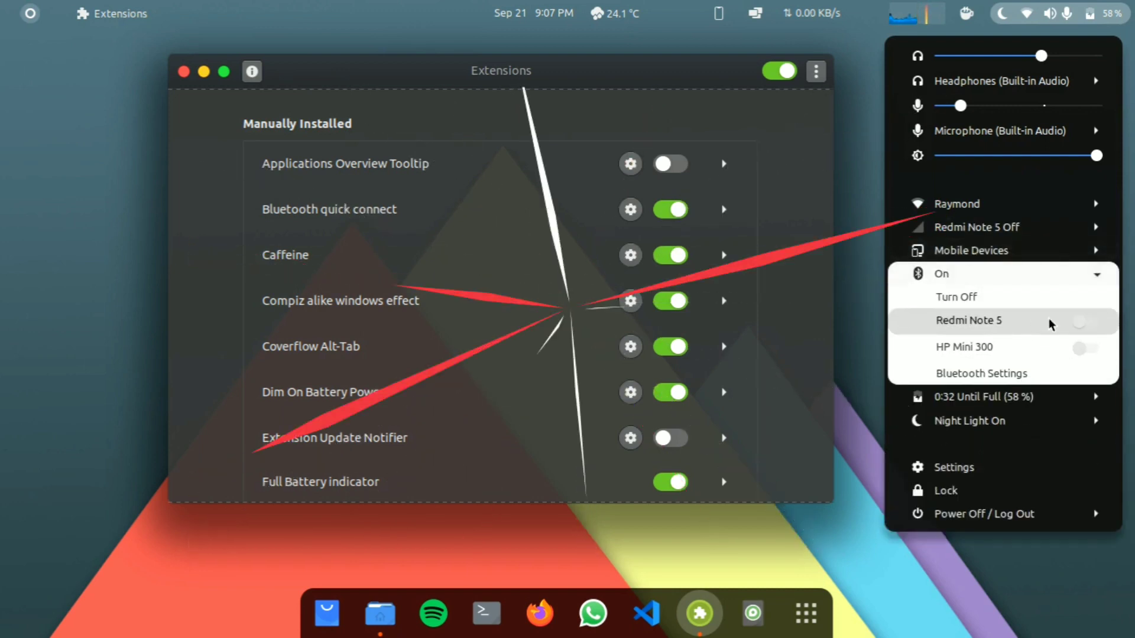
left_click(1061, 16)
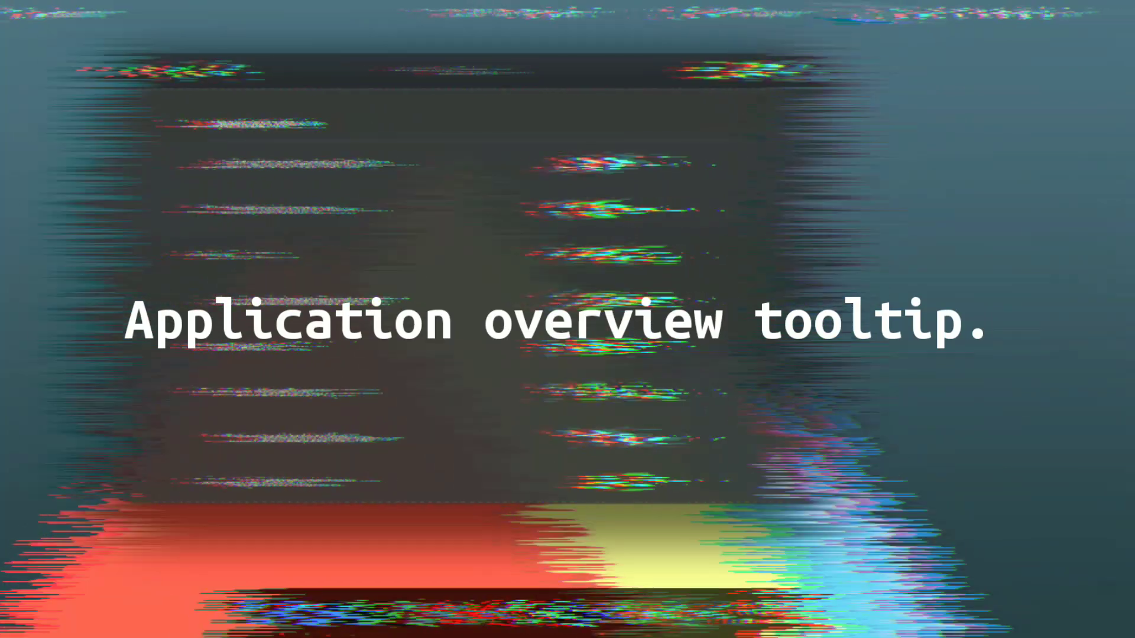
- Enable Applications Overview Tooltip and show Discord's tooltip in the application grid
left_click(670, 168)
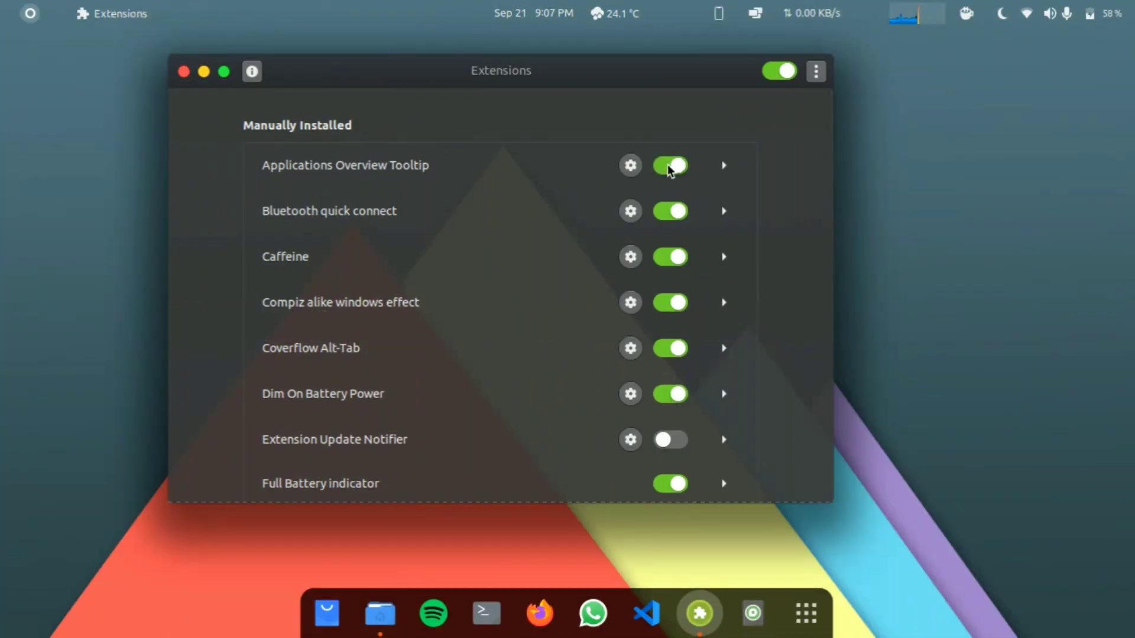
key("super+a")
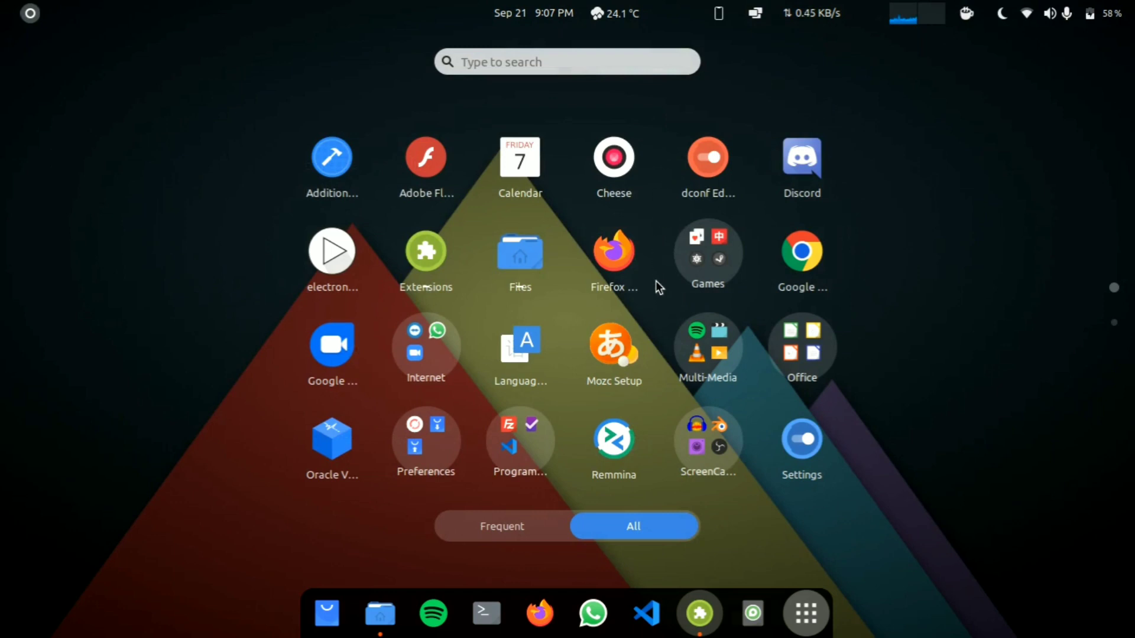
mouse_move(788, 179)
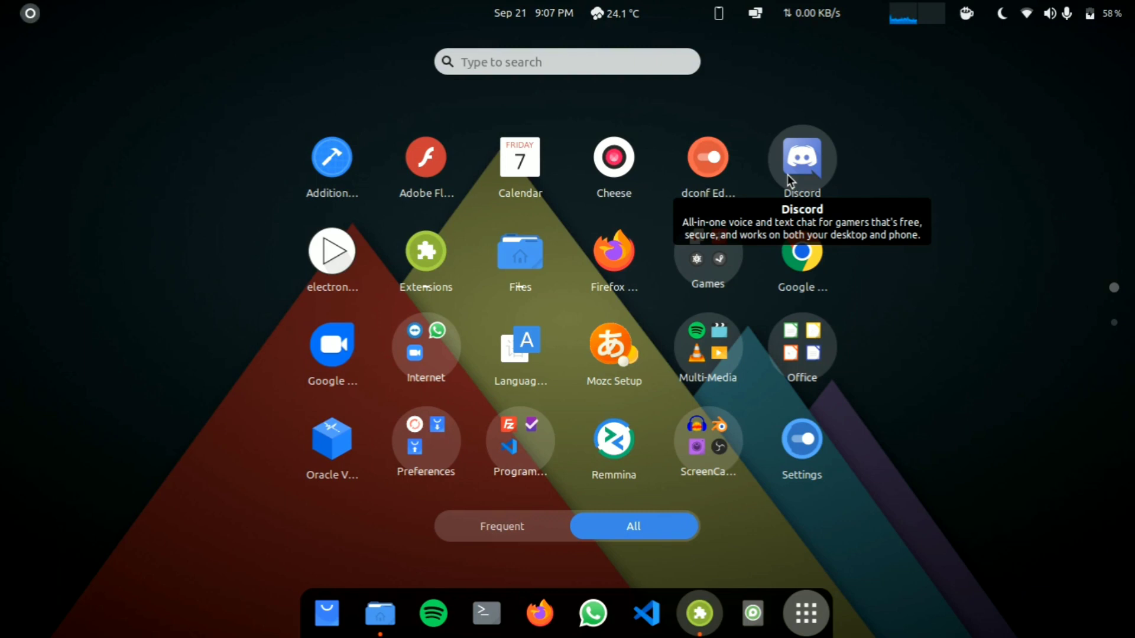
- Leave the application grid, enable Extension Update Notifier in the extensions list, and expand its details to view the description before collapsing them
key("Escape")
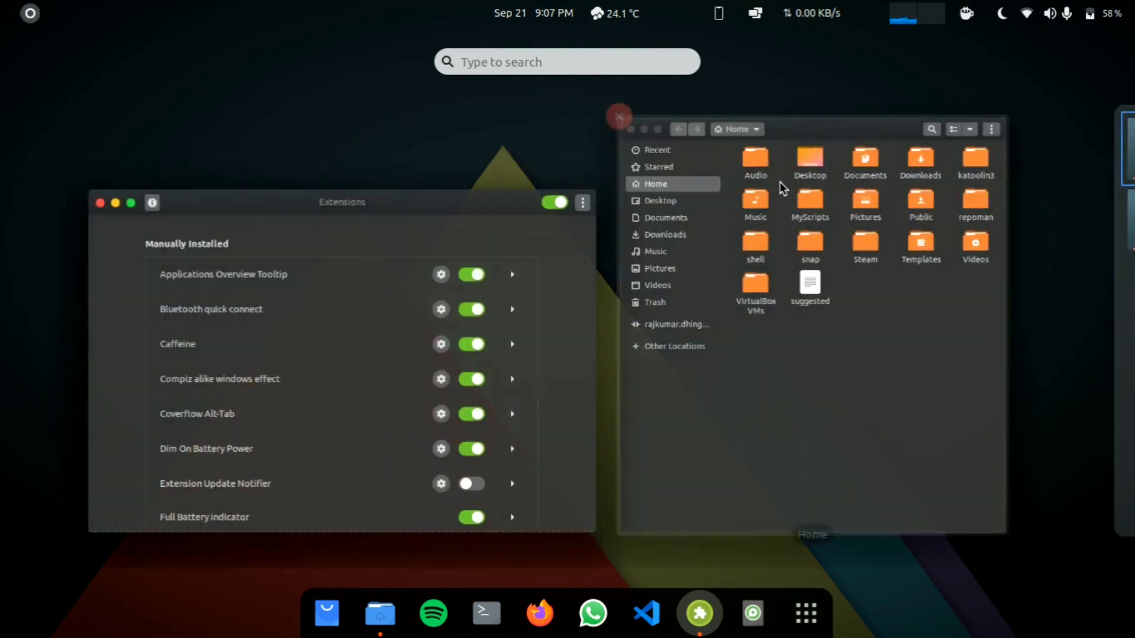
key("Escape")
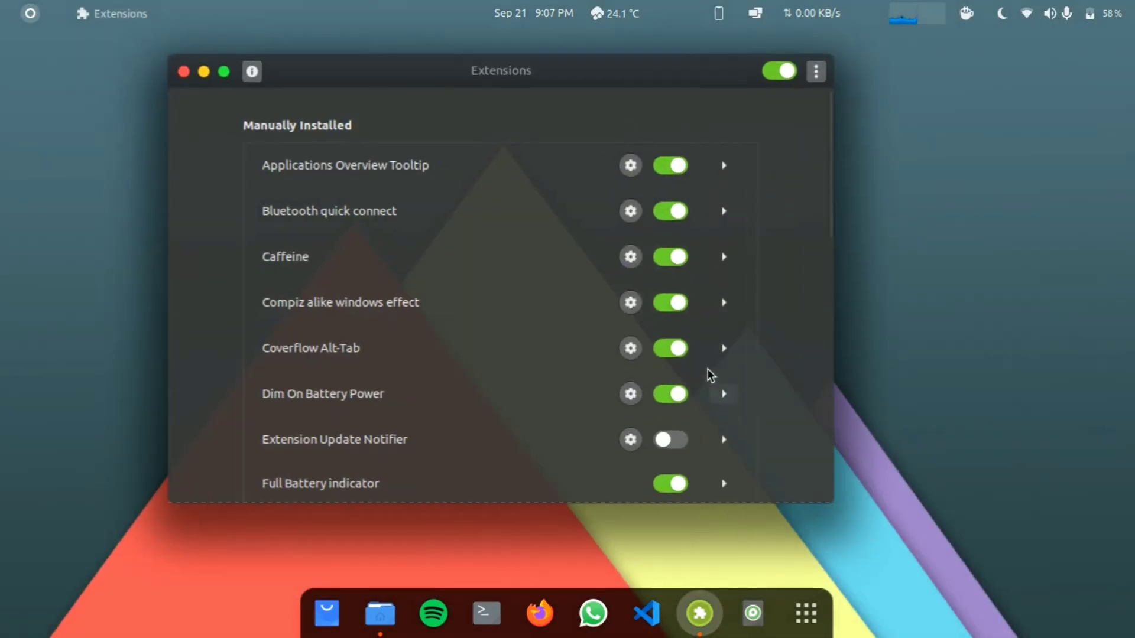
scroll(710, 375, "down", 10)
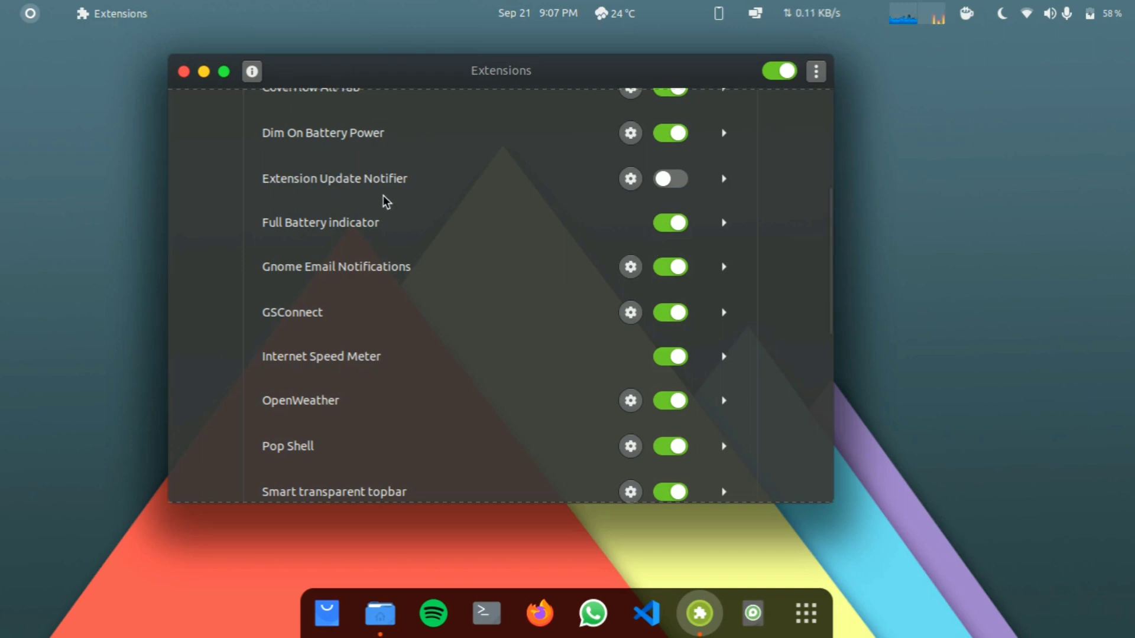
left_click_drag(430, 77, 500, 92)
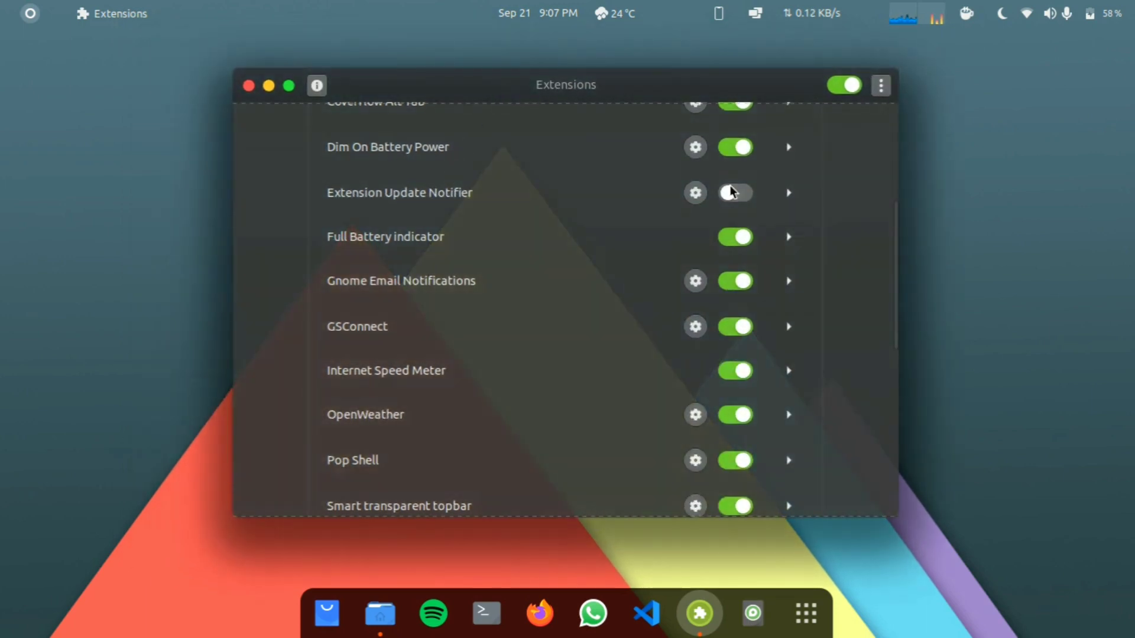
left_click(742, 194)
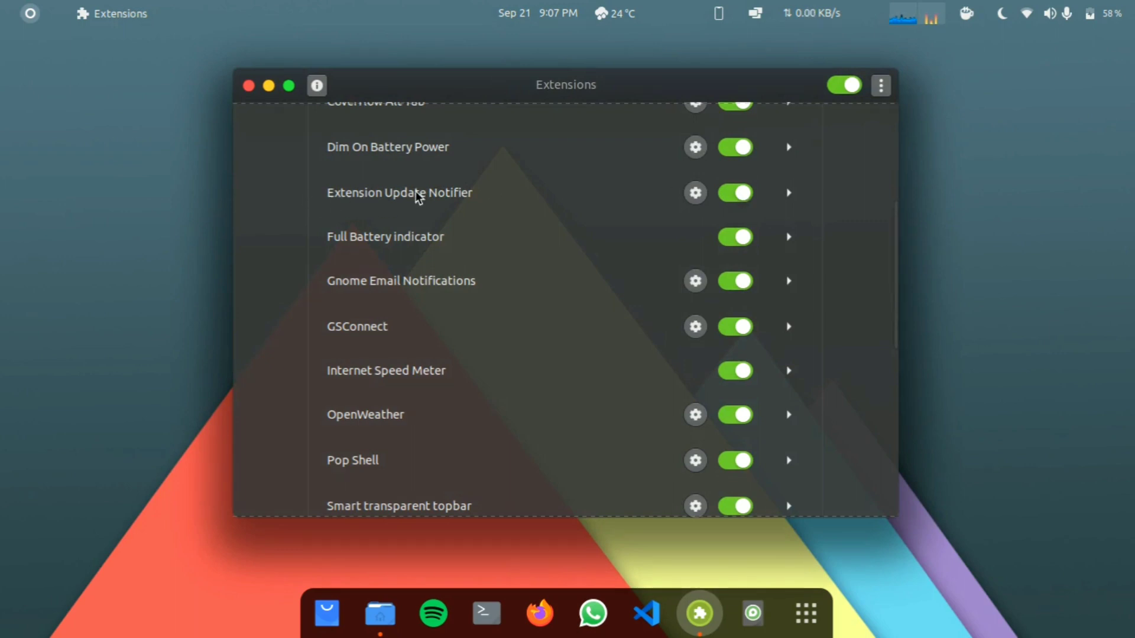
left_click(789, 192)
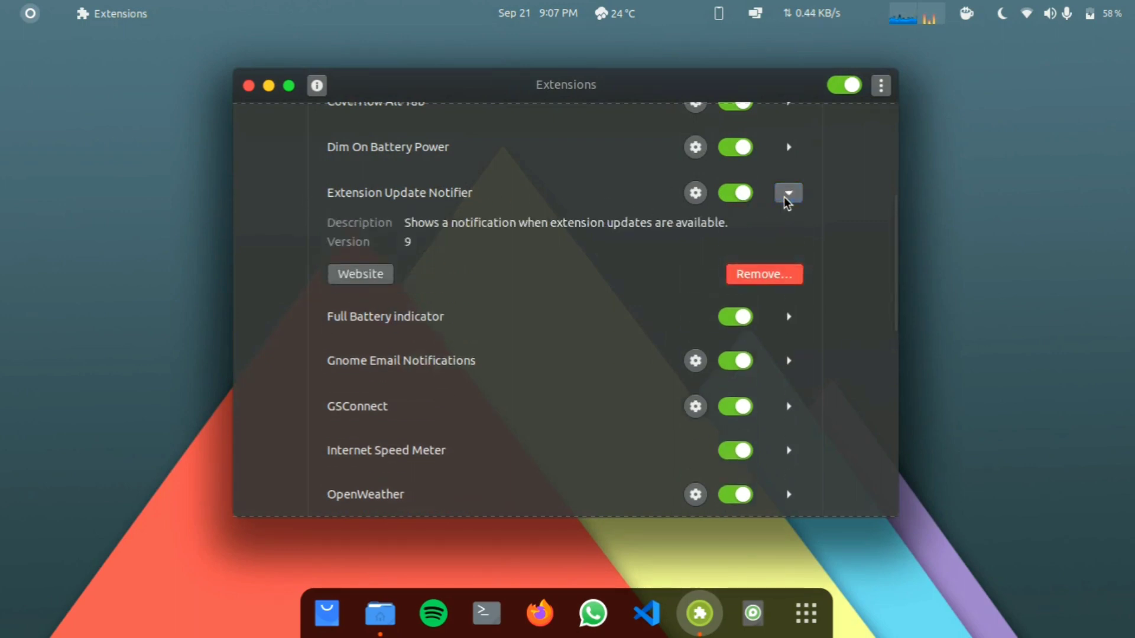
left_click(789, 193)
- Check the empty desktop's context menu and enable the built-in Desktop Icons extension
scroll(776, 211, "up", 5)
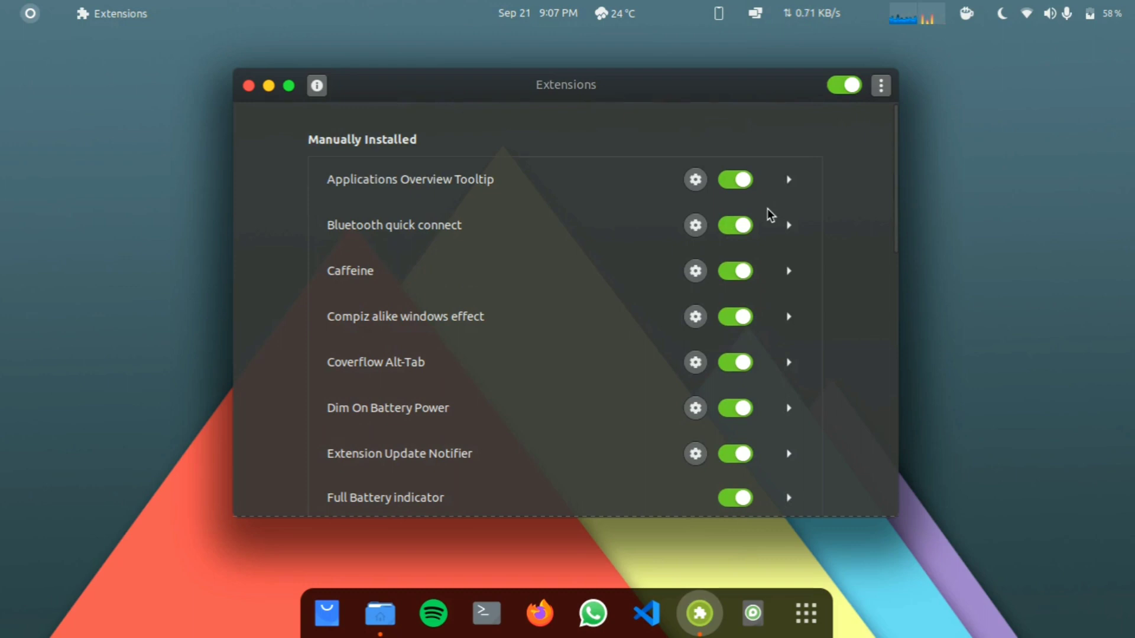
scroll(771, 236, "down", 5)
scroll(770, 237, "down", 8)
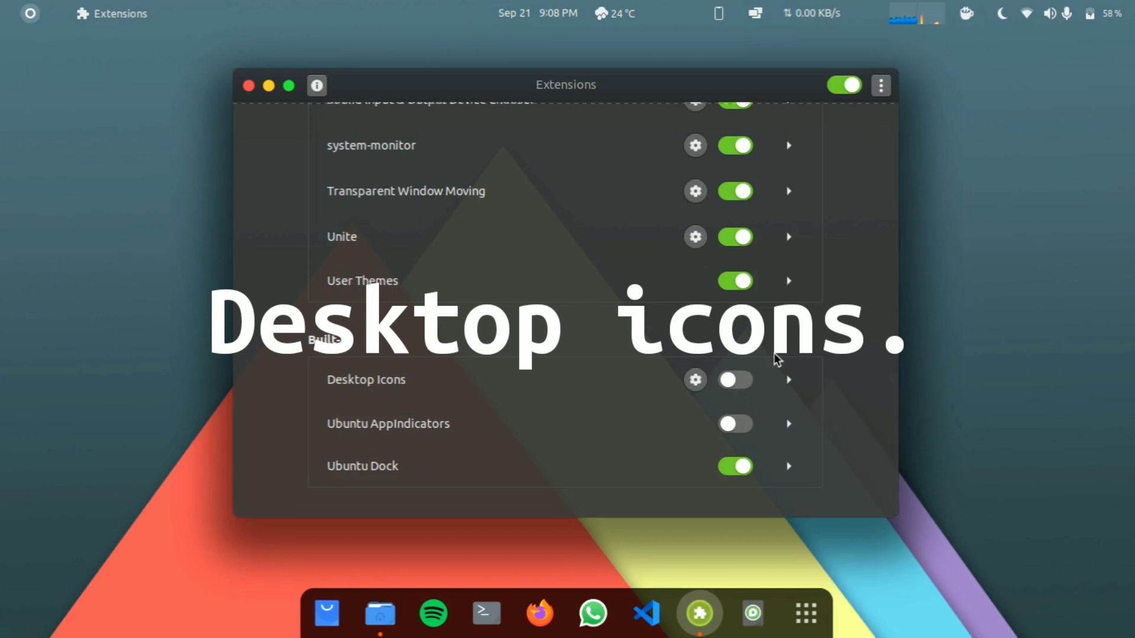
right_click(1040, 238)
left_click(994, 231)
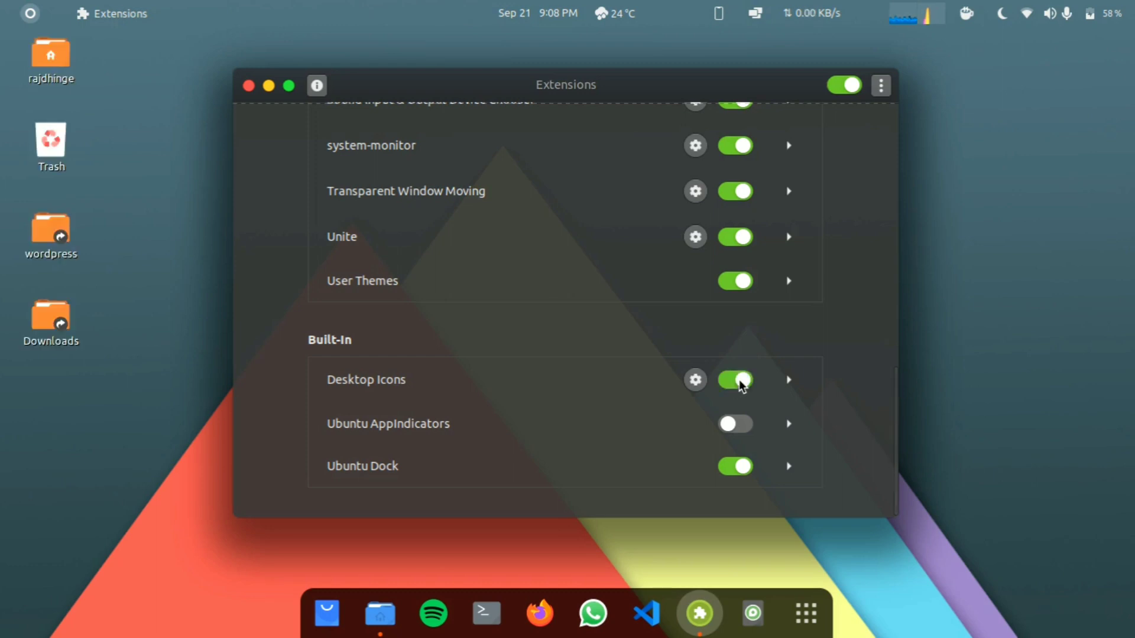
- Select the home, Trash, wordpress and Downloads desktop icons one after another, and clear the selection
left_click(53, 83)
left_click(46, 151)
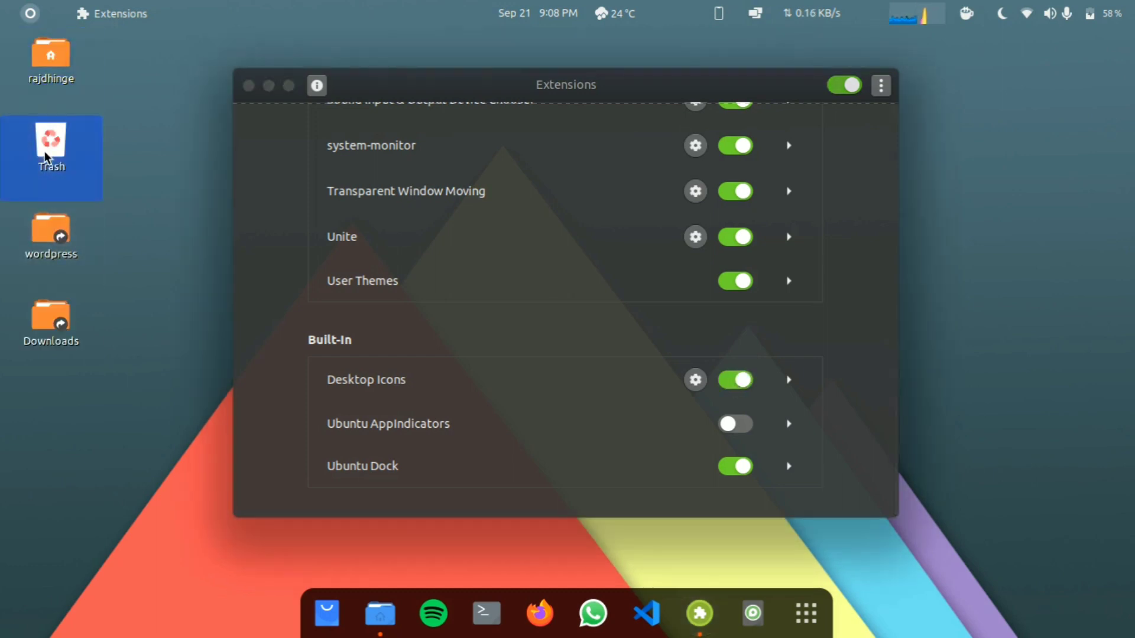
left_click(37, 255)
left_click(33, 313)
left_click(45, 250)
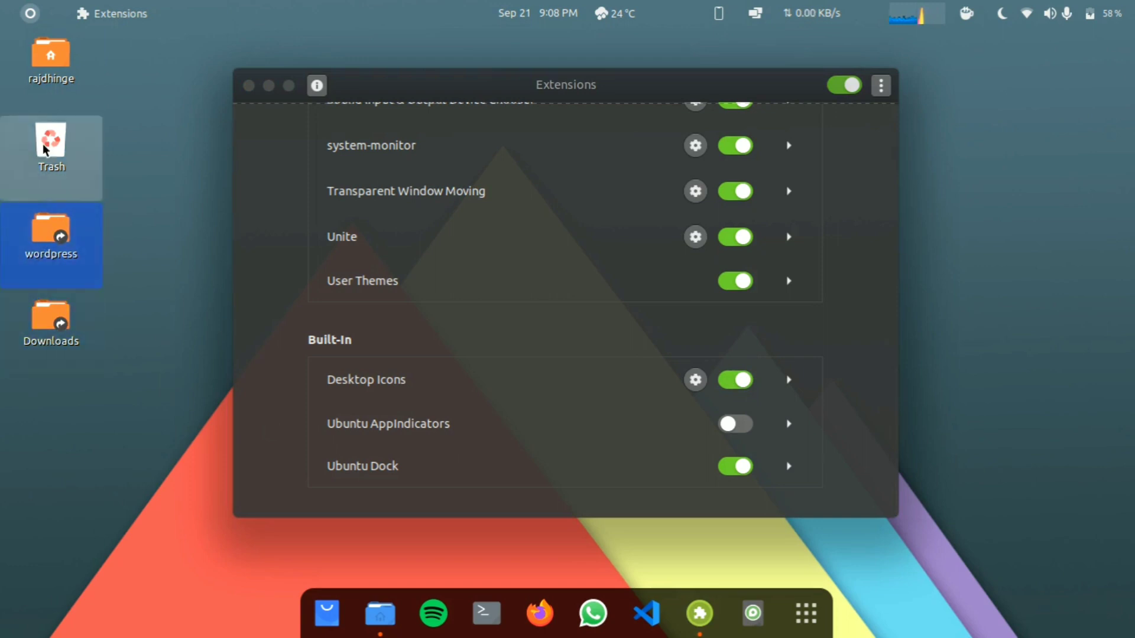
left_click(42, 145)
left_click(65, 63)
left_click(141, 214)
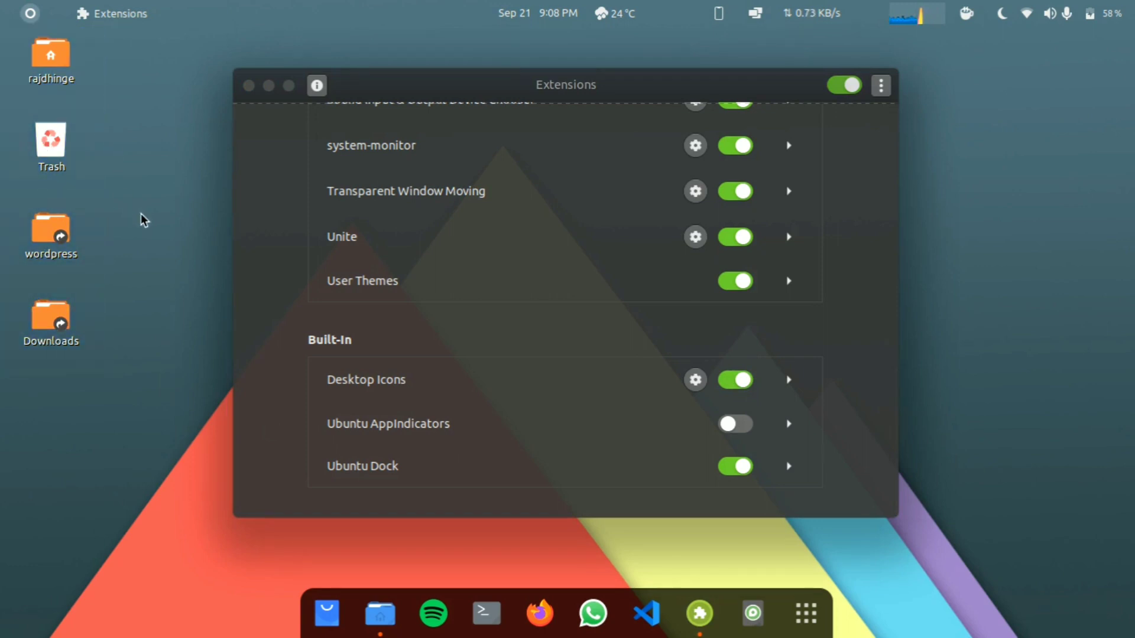
- Show the desktop's context options and its new folder prompt, and cancel without creating a folder
right_click(147, 197)
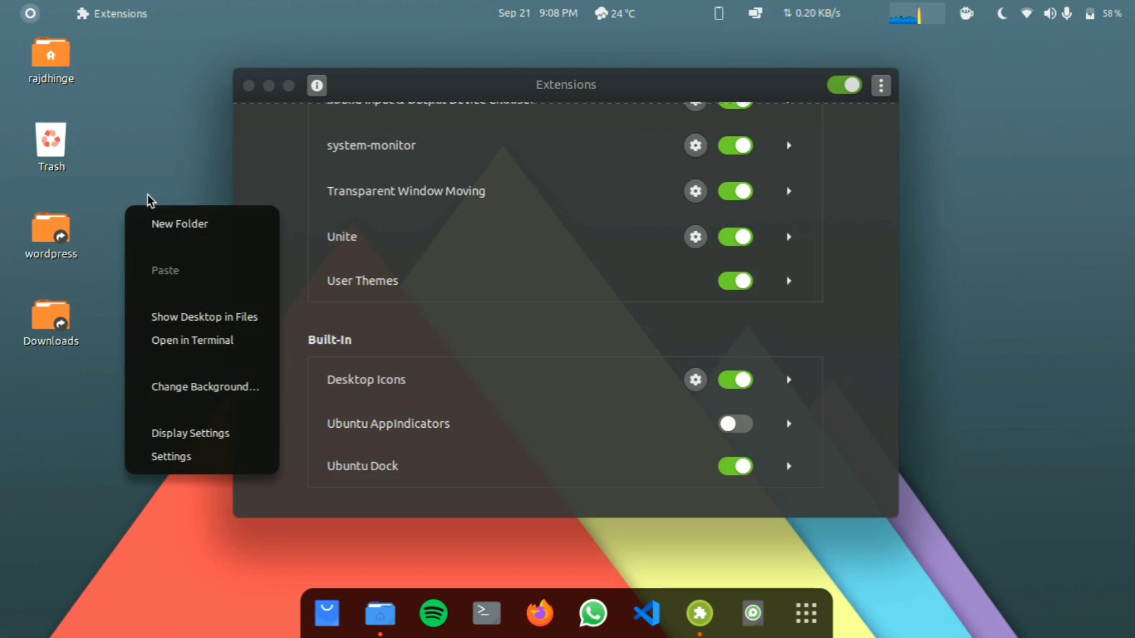
left_click(177, 225)
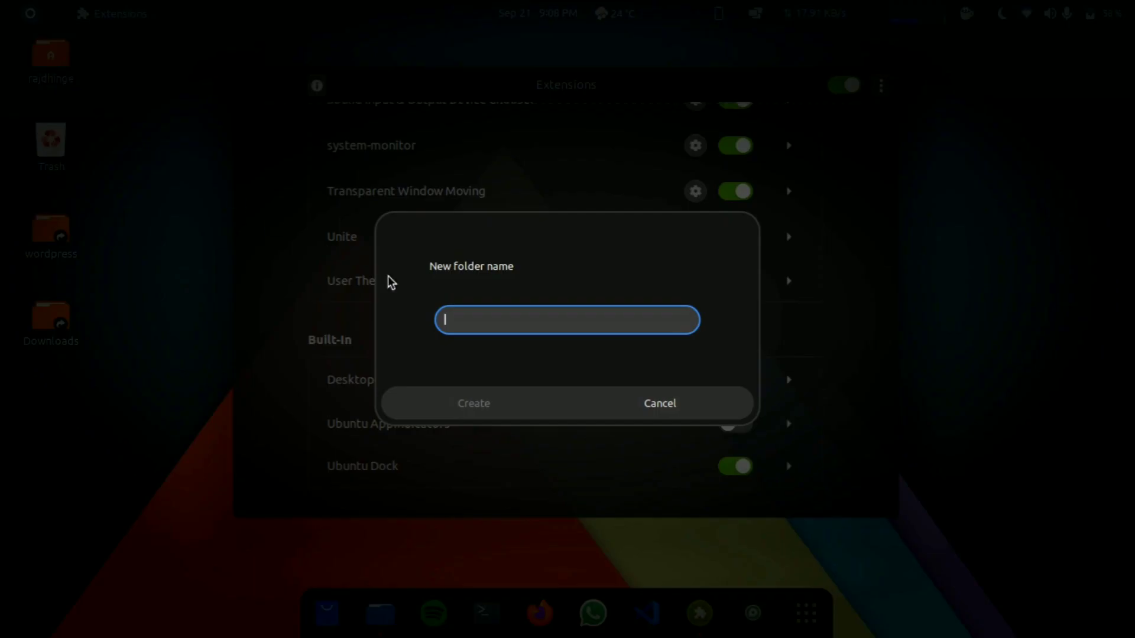
left_click(695, 408)
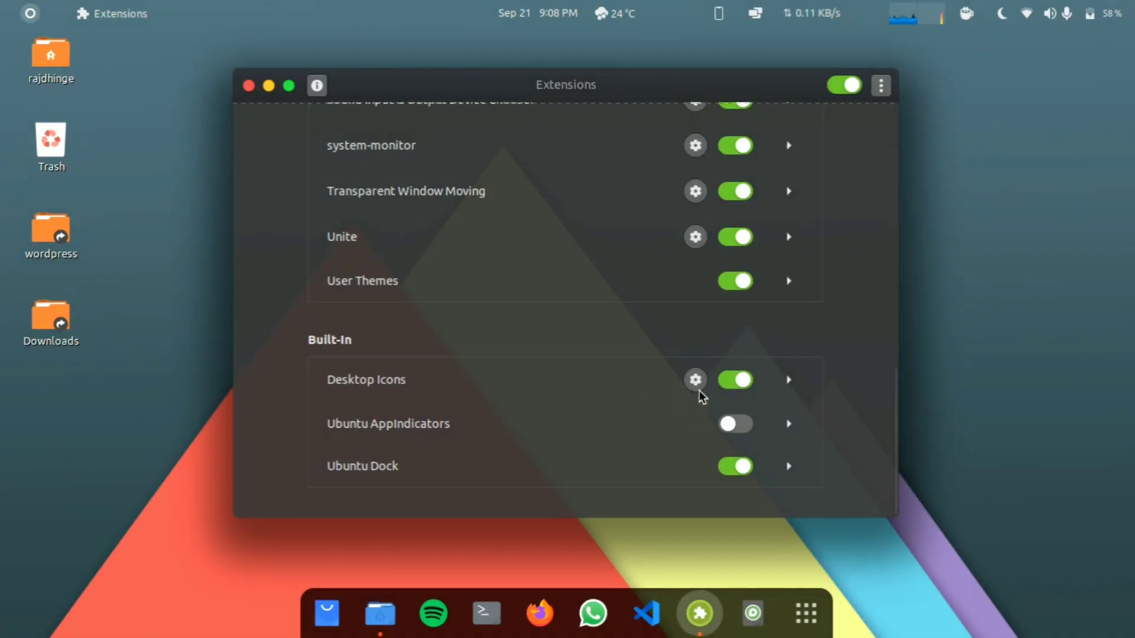
- Enable the built-in Ubuntu AppIndicators extension, return to the start of the list and close the Extensions window
left_click(736, 431)
scroll(672, 444, "up", 15)
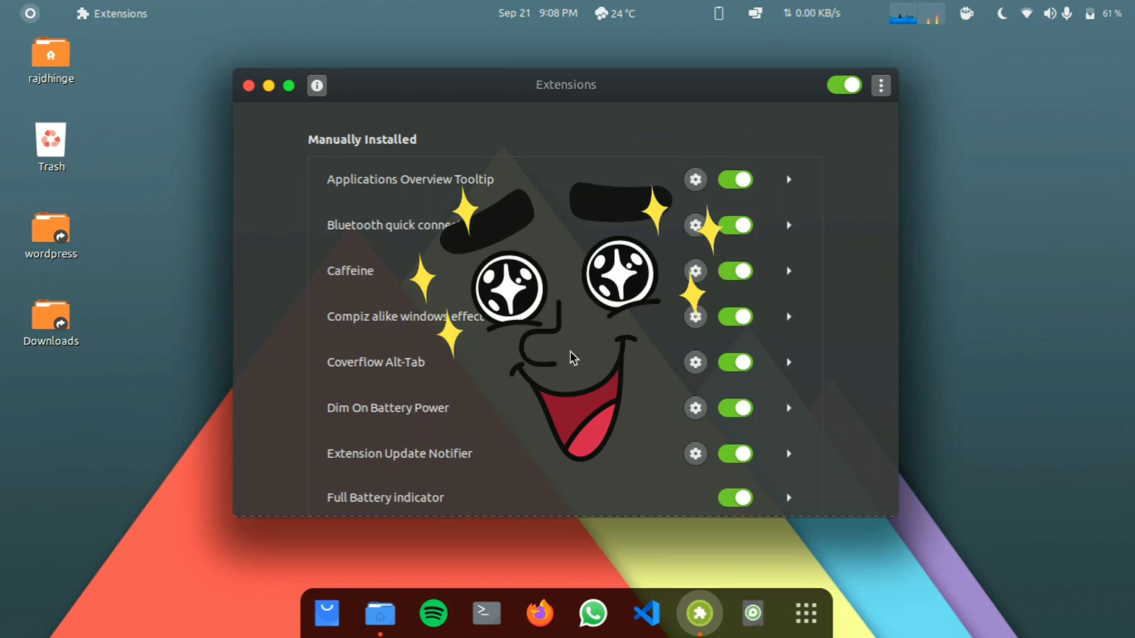
left_click(249, 85)
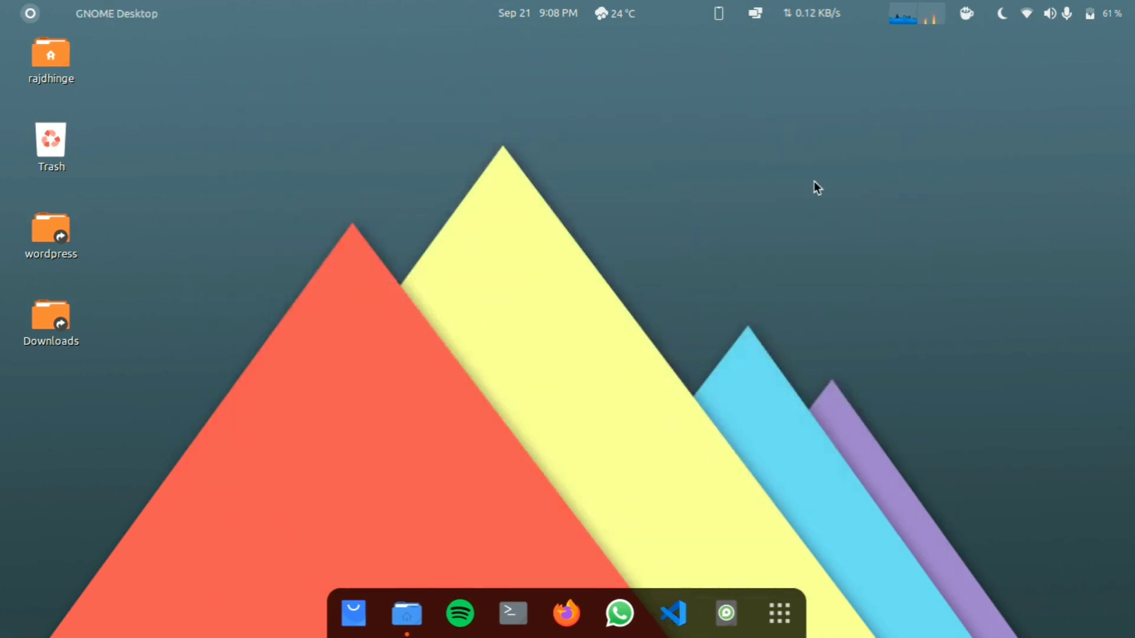
- Bring up the Files window on the Home folder and minimize it
key("super+e")
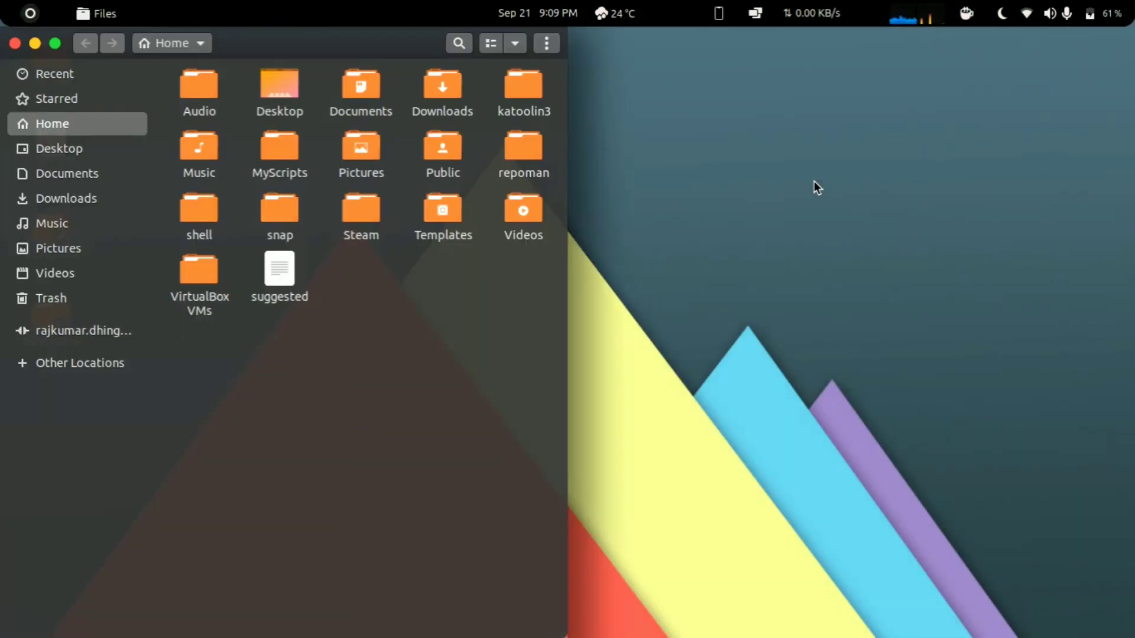
mouse_move(615, 633)
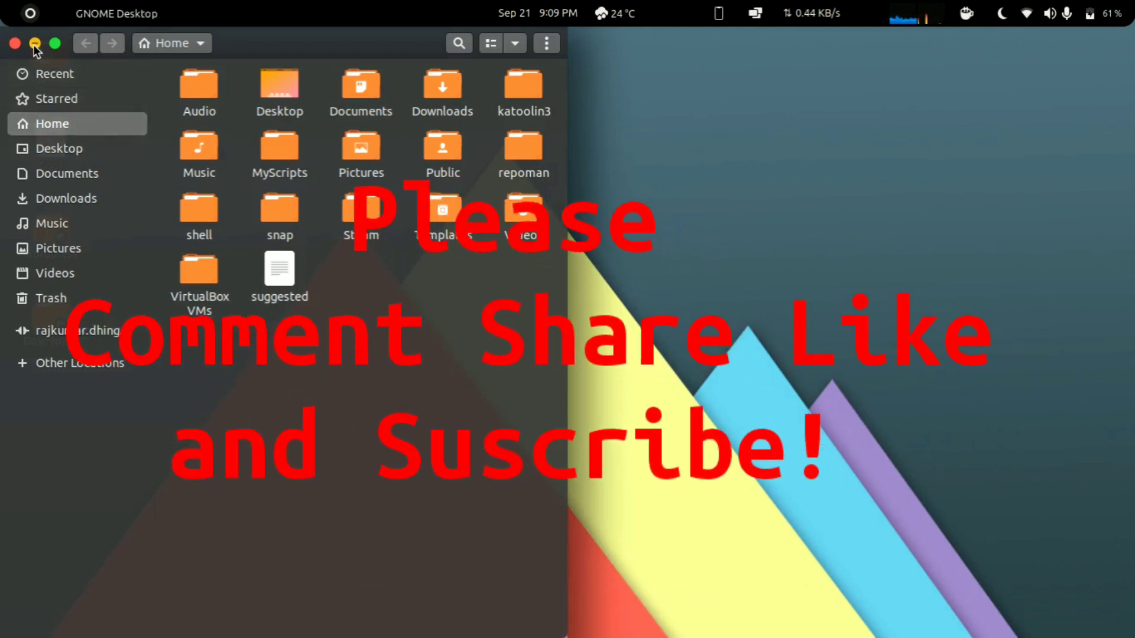
left_click(35, 44)
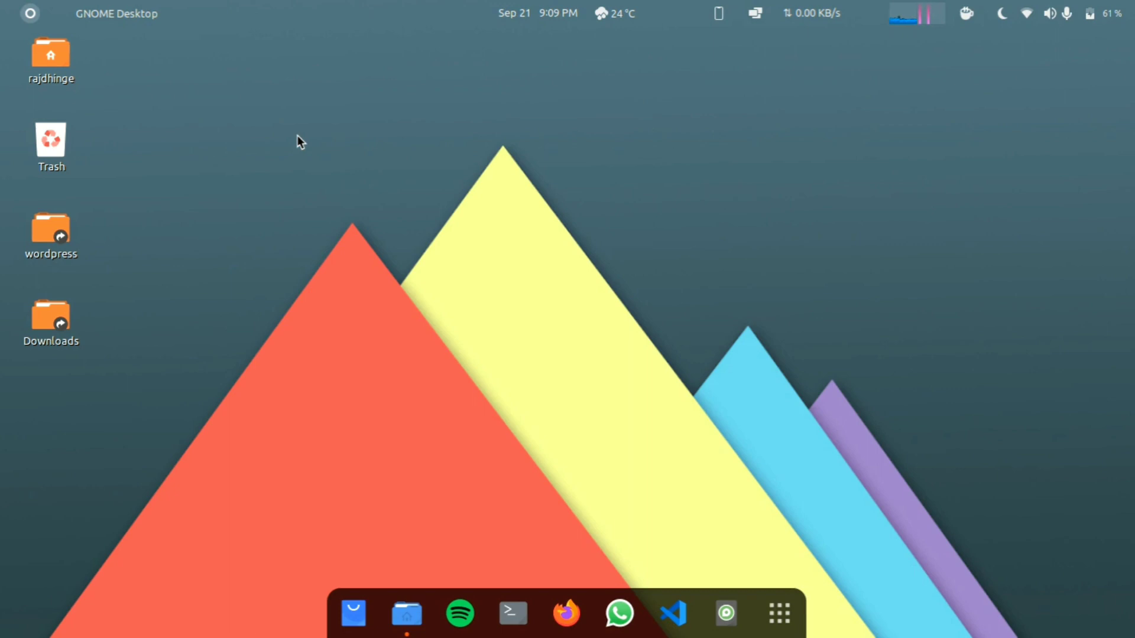
- Reopen Extensions by searching the launcher for "ex", and look through the full list of installed and built-in extensions
key("ctrl+space")
type("ex")
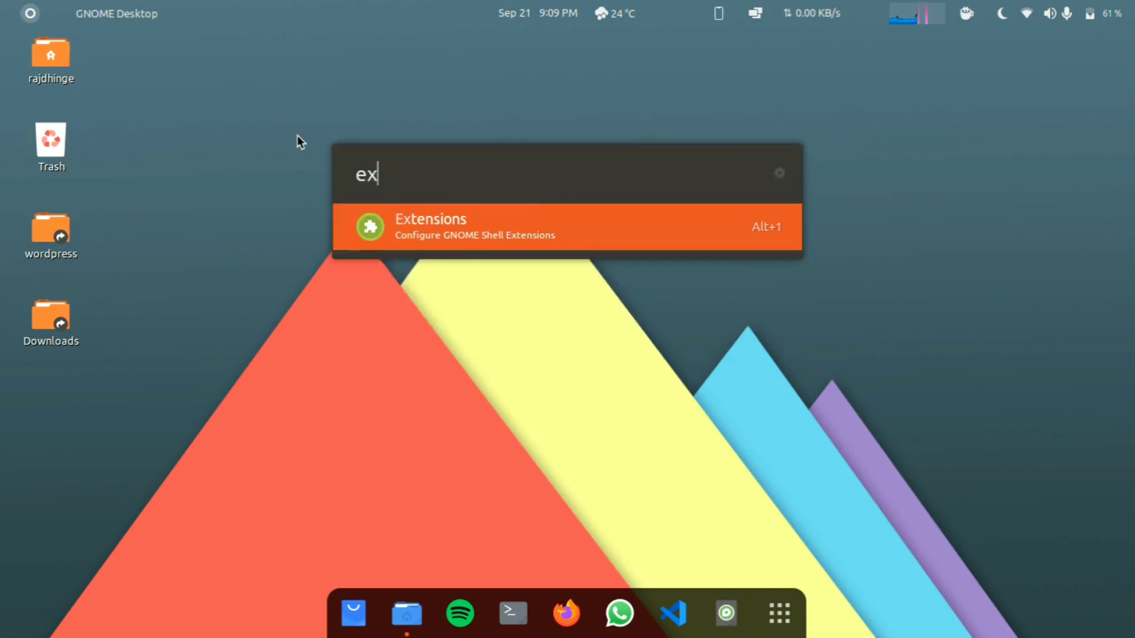
key("Return")
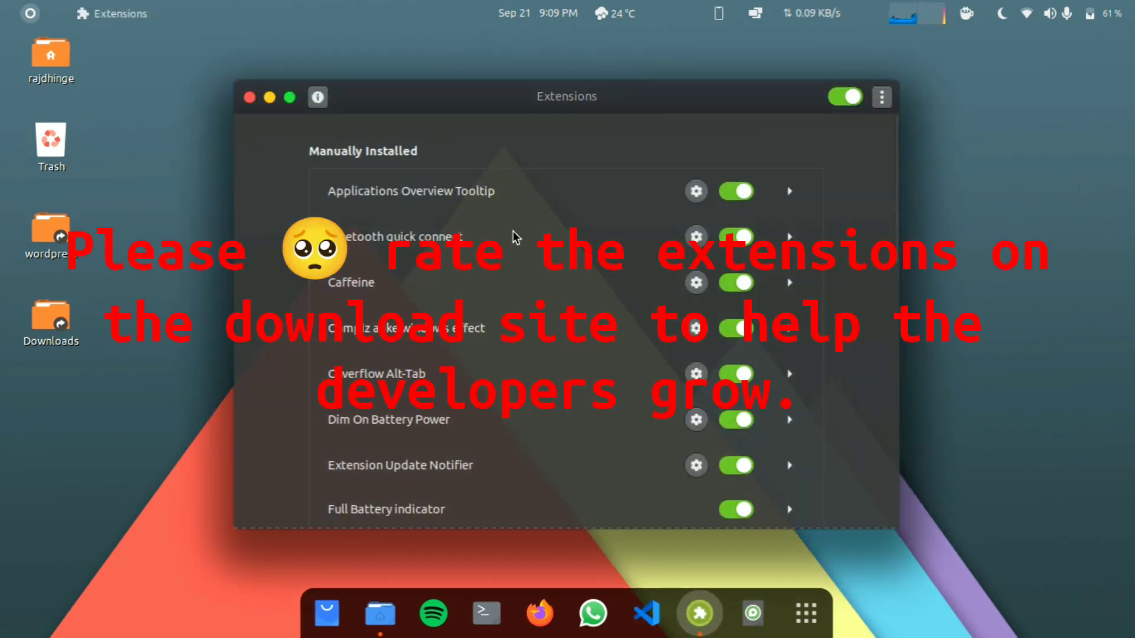
scroll(516, 237, "down", 15)
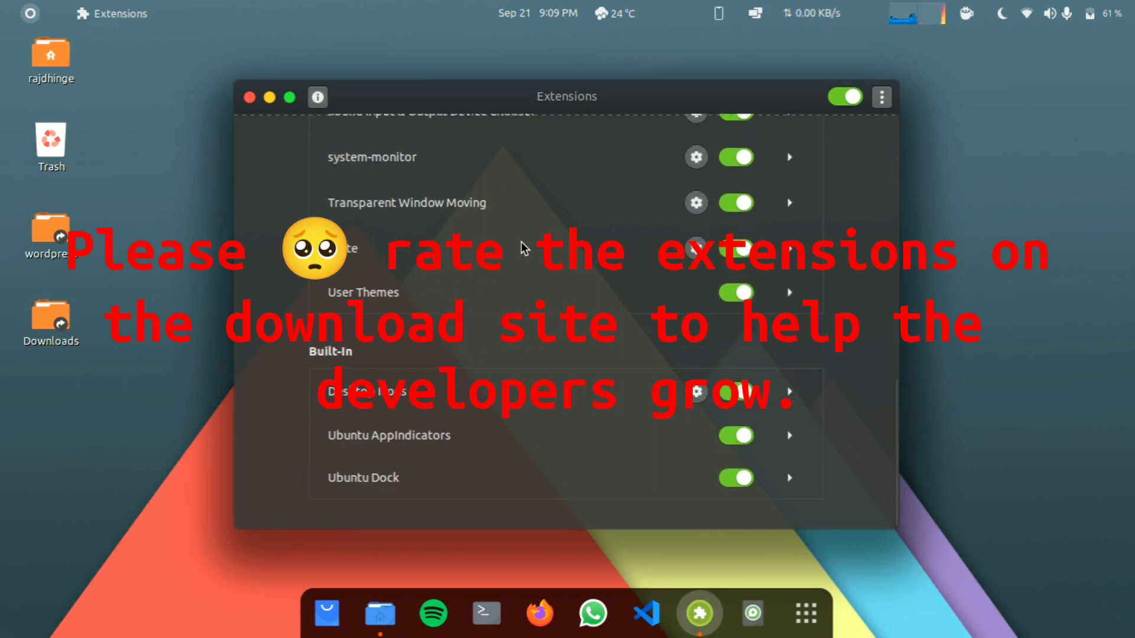
scroll(522, 247, "up", 15)
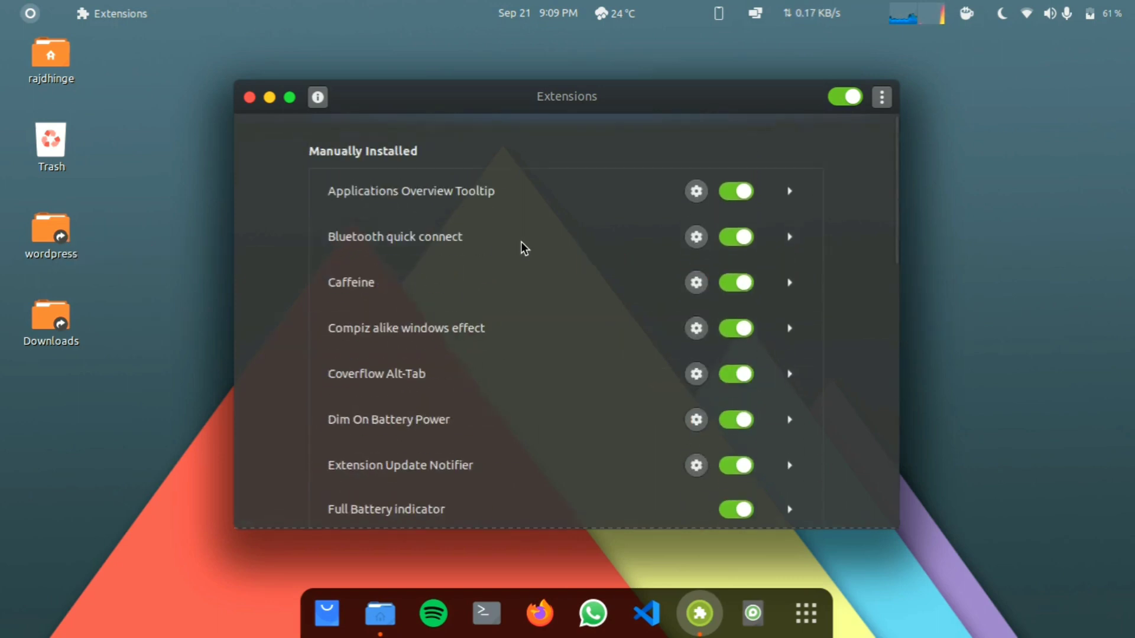